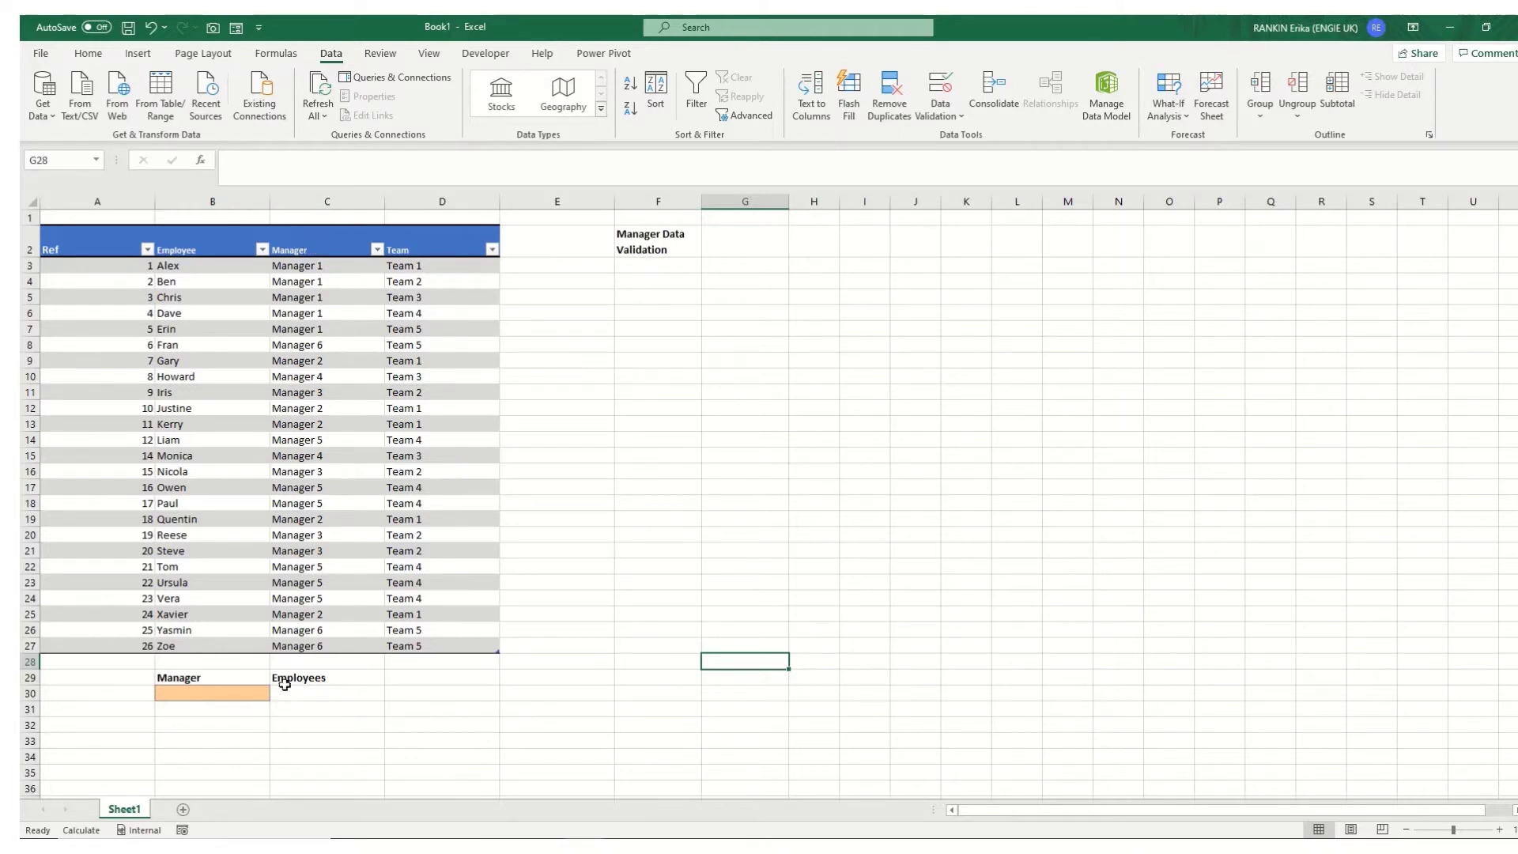
Enter =UNIQUE(Employee_list[Manager]) in F3 so the manager names spill.
{"action": "left_click", "coordinate": [665, 265]}
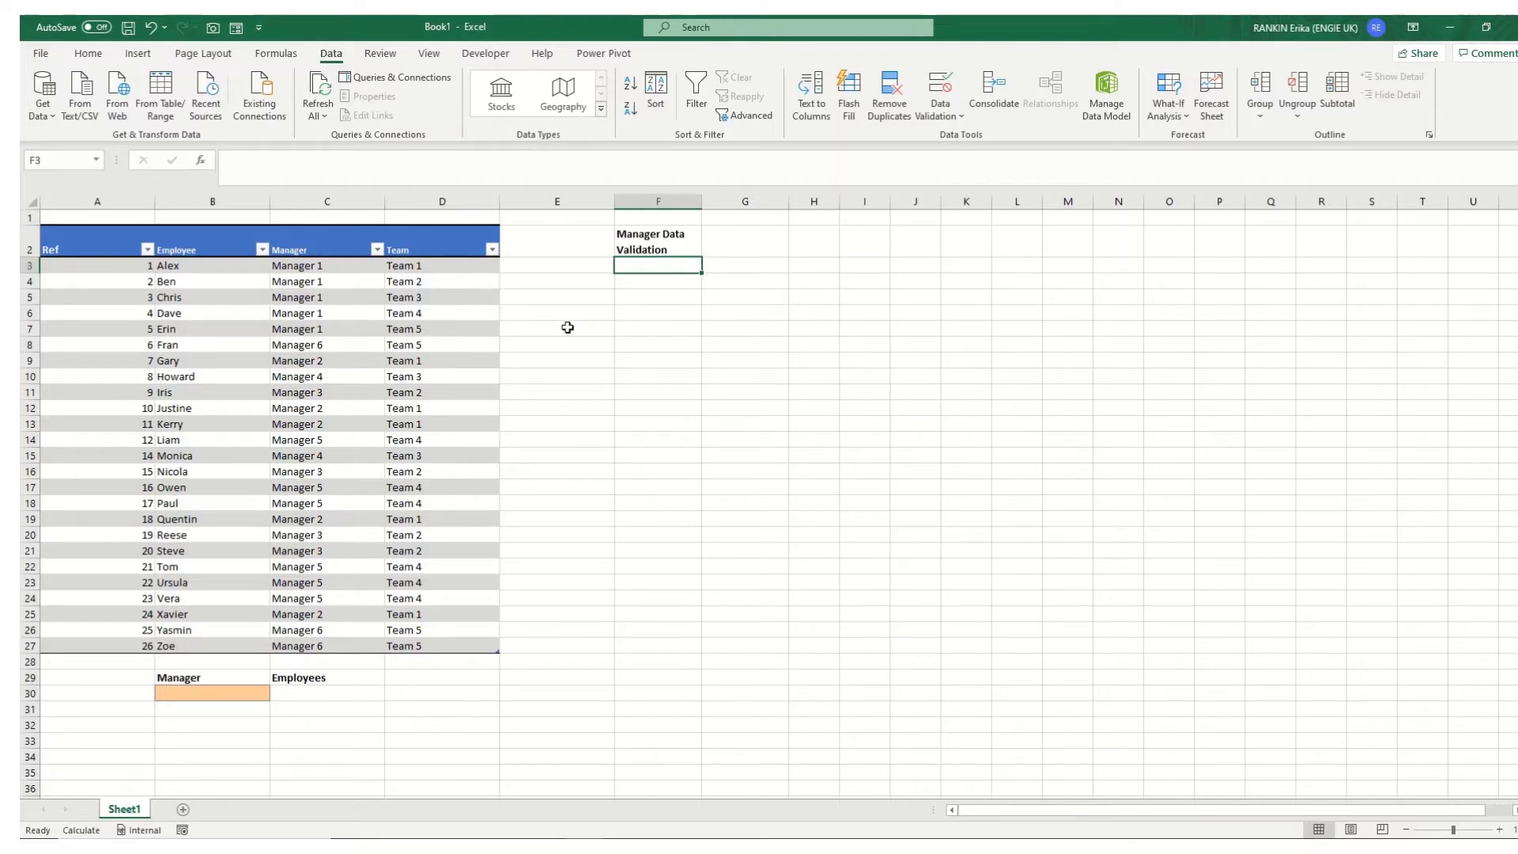
{"action": "type", "text": "=uniqu"}
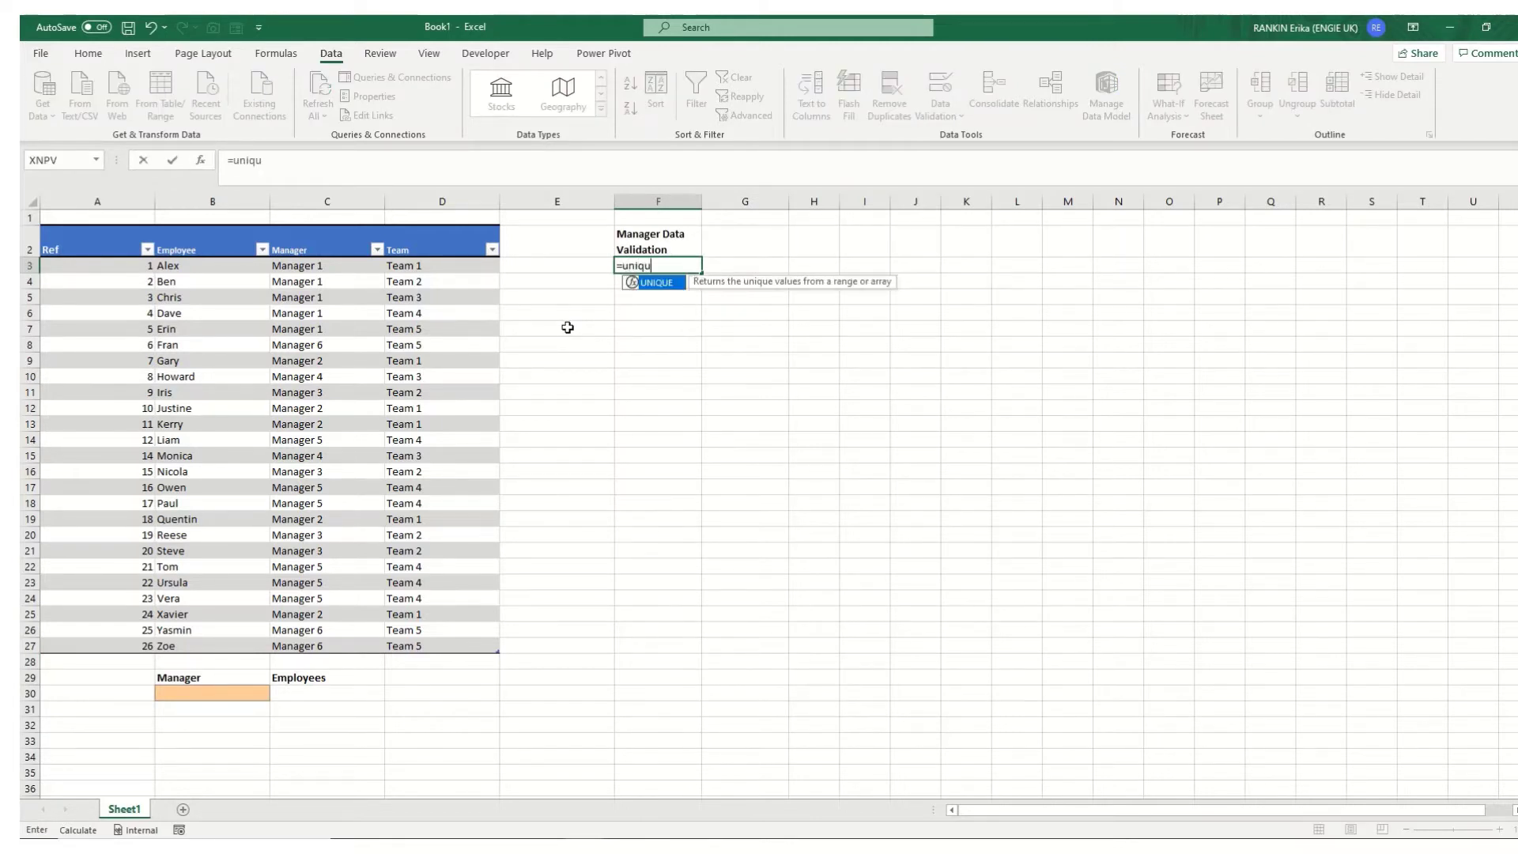
{"action": "type", "text": "e"}
{"action": "key", "text": "Tab"}
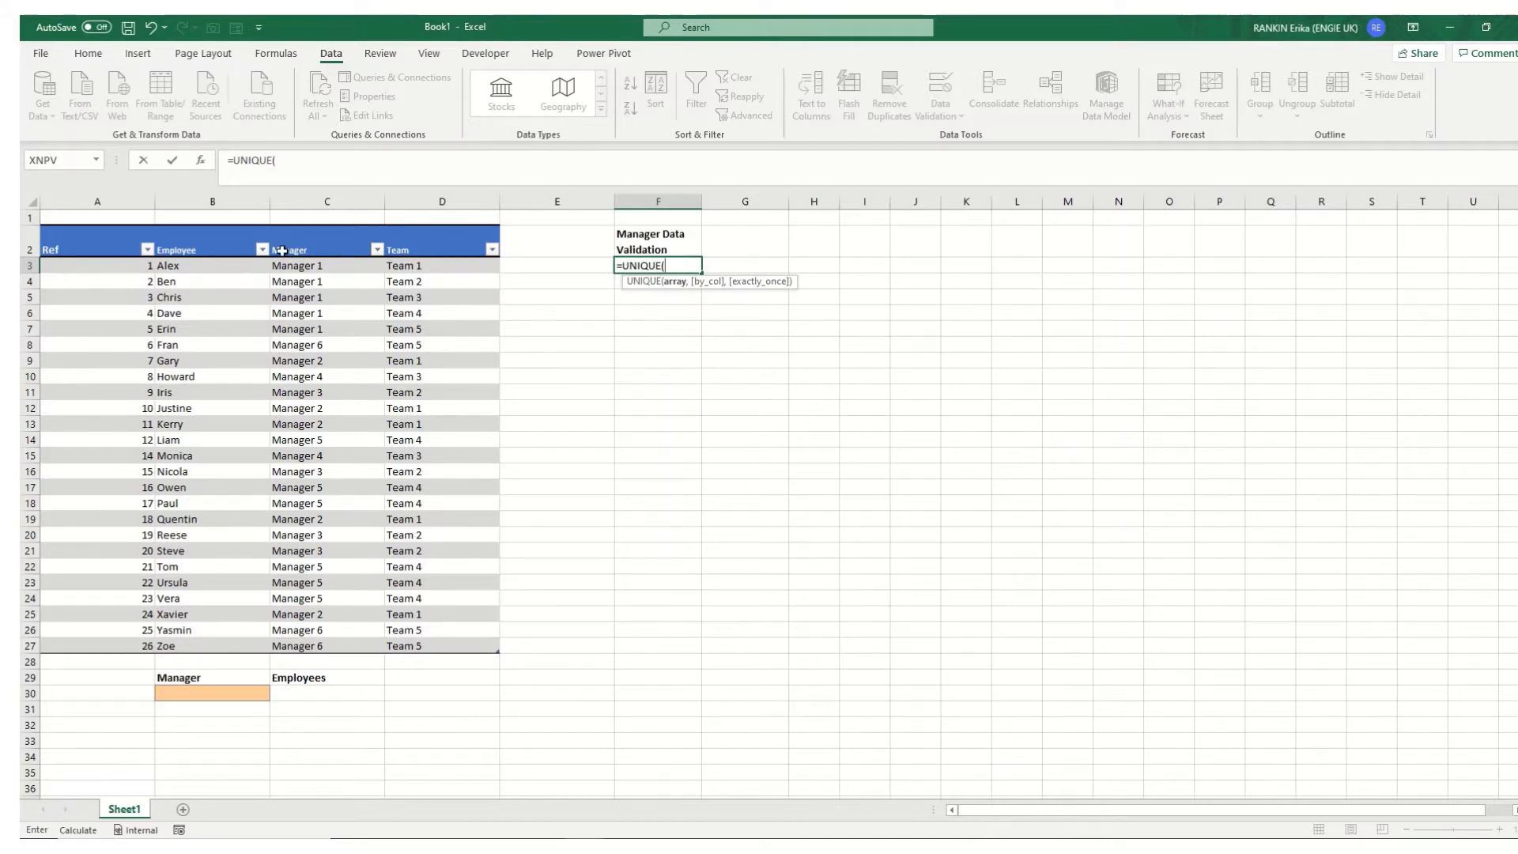
{"action": "left_click", "coordinate": [333, 224]}
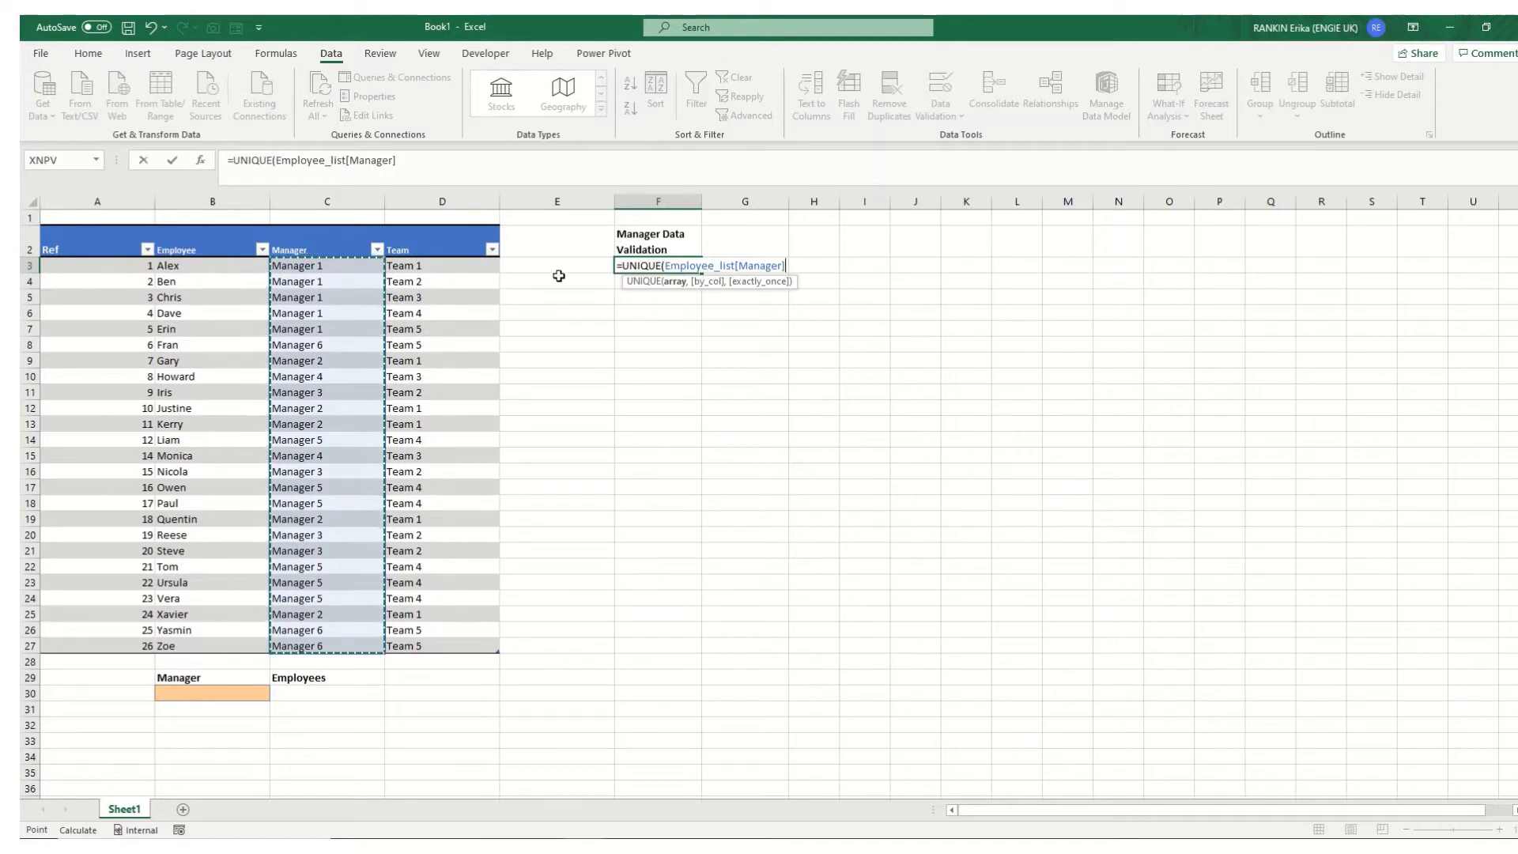
{"action": "key", "text": "Return"}
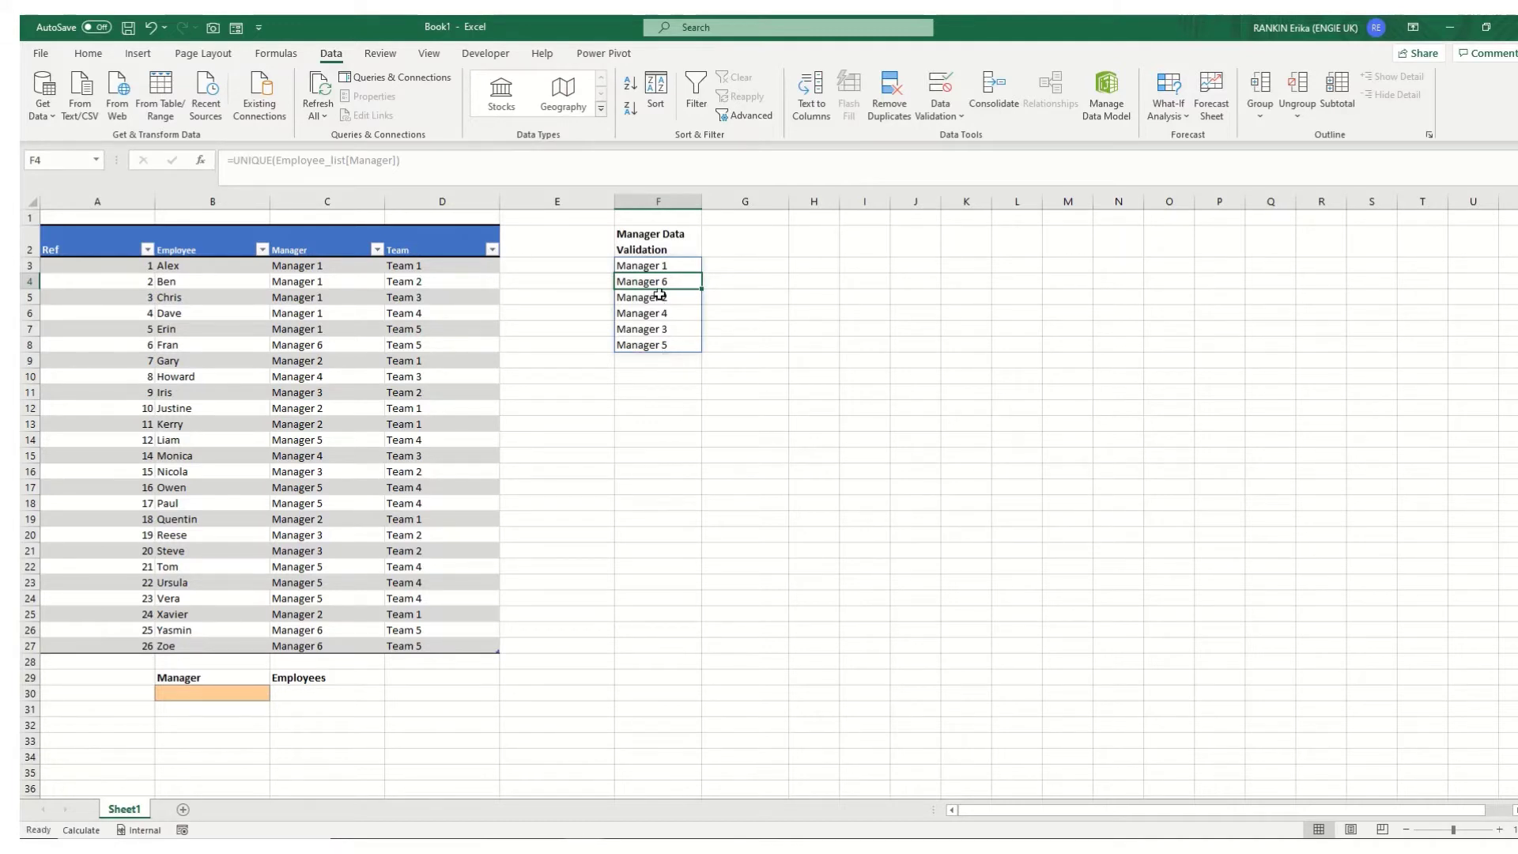
Wrap F3's formula in SORT and accept Excel's suggested correction.
{"action": "left_click", "coordinate": [664, 266]}
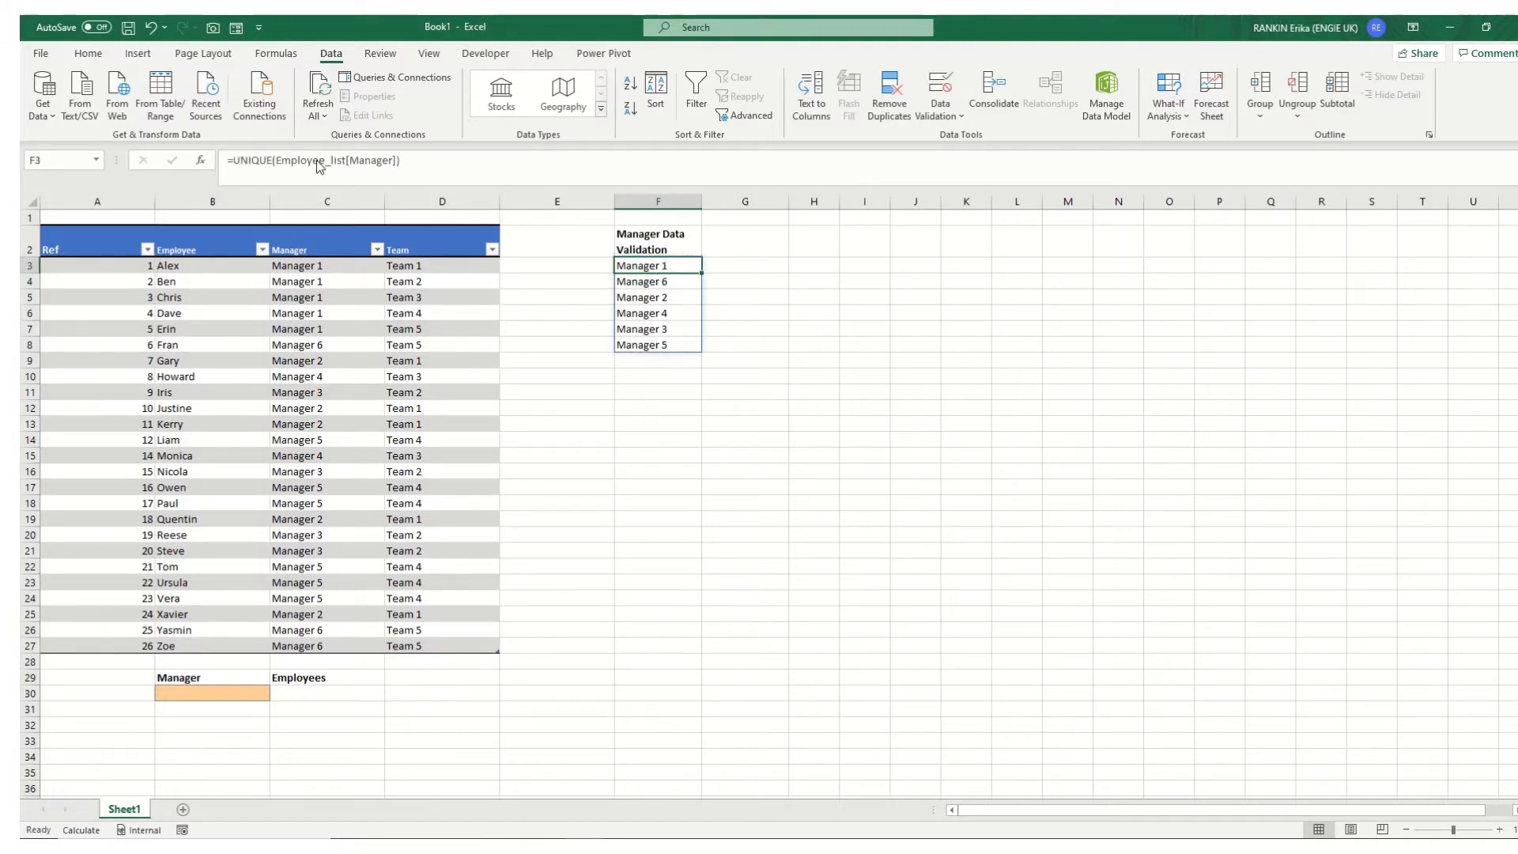
{"action": "left_click", "coordinate": [235, 160]}
{"action": "type", "text": "sort"}
{"action": "key", "text": "Tab"}
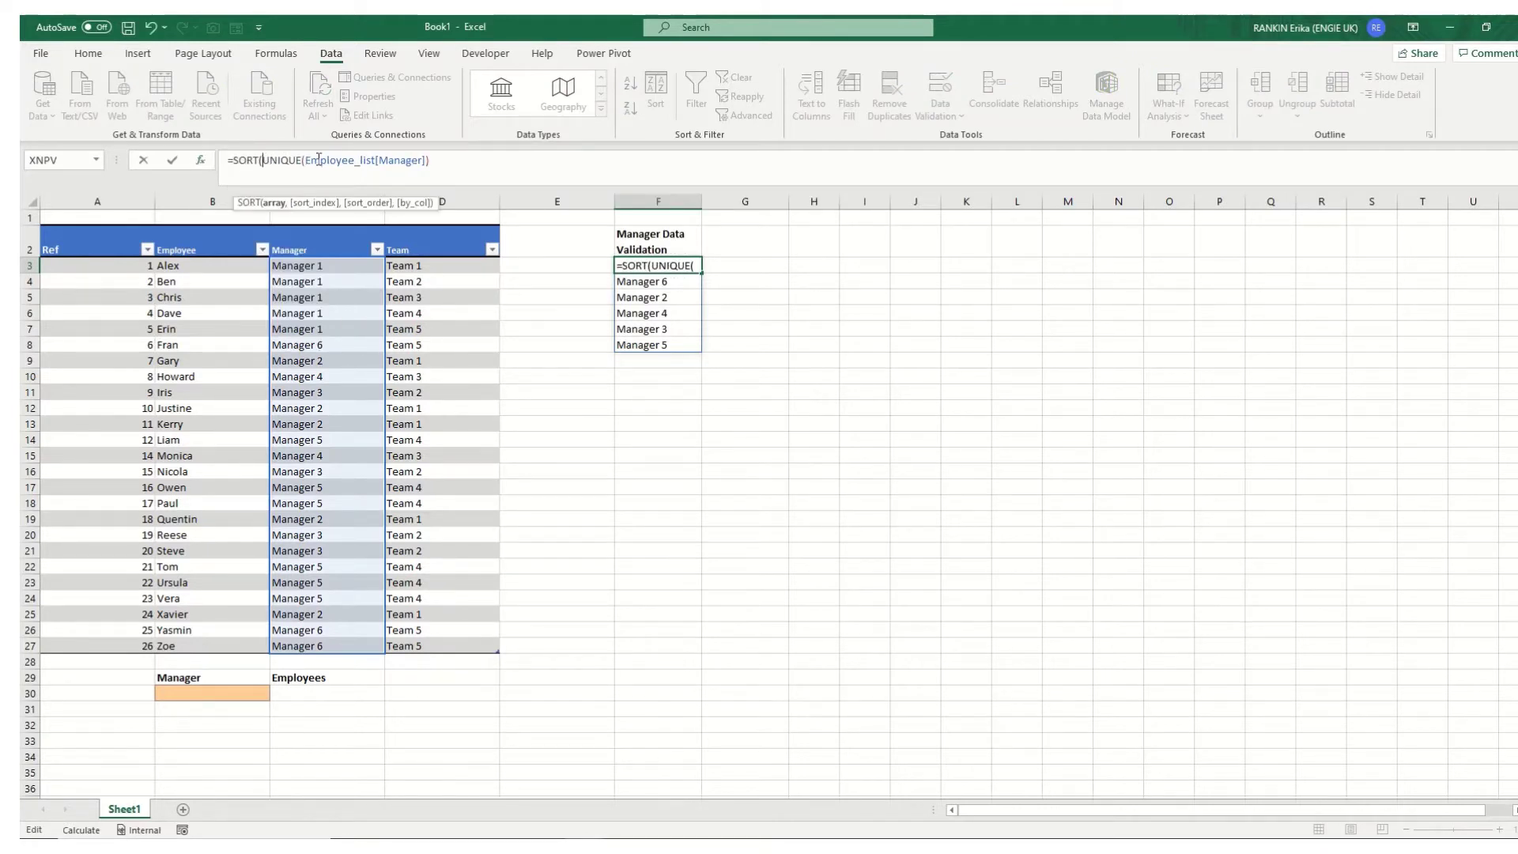
{"action": "left_click", "coordinate": [462, 160]}
{"action": "key", "text": "Return"}
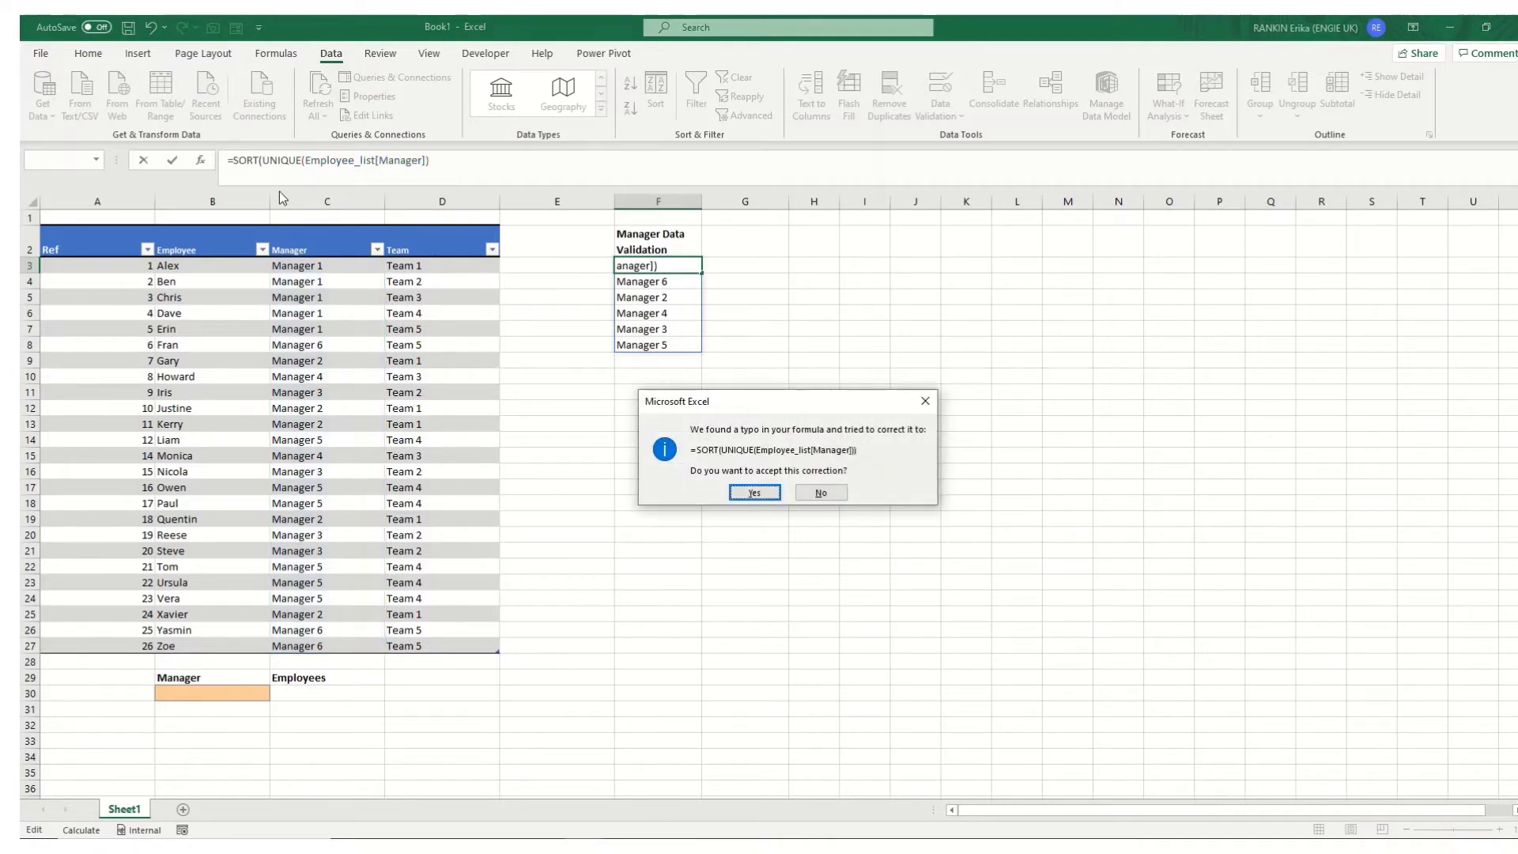
{"action": "key", "text": "Return"}
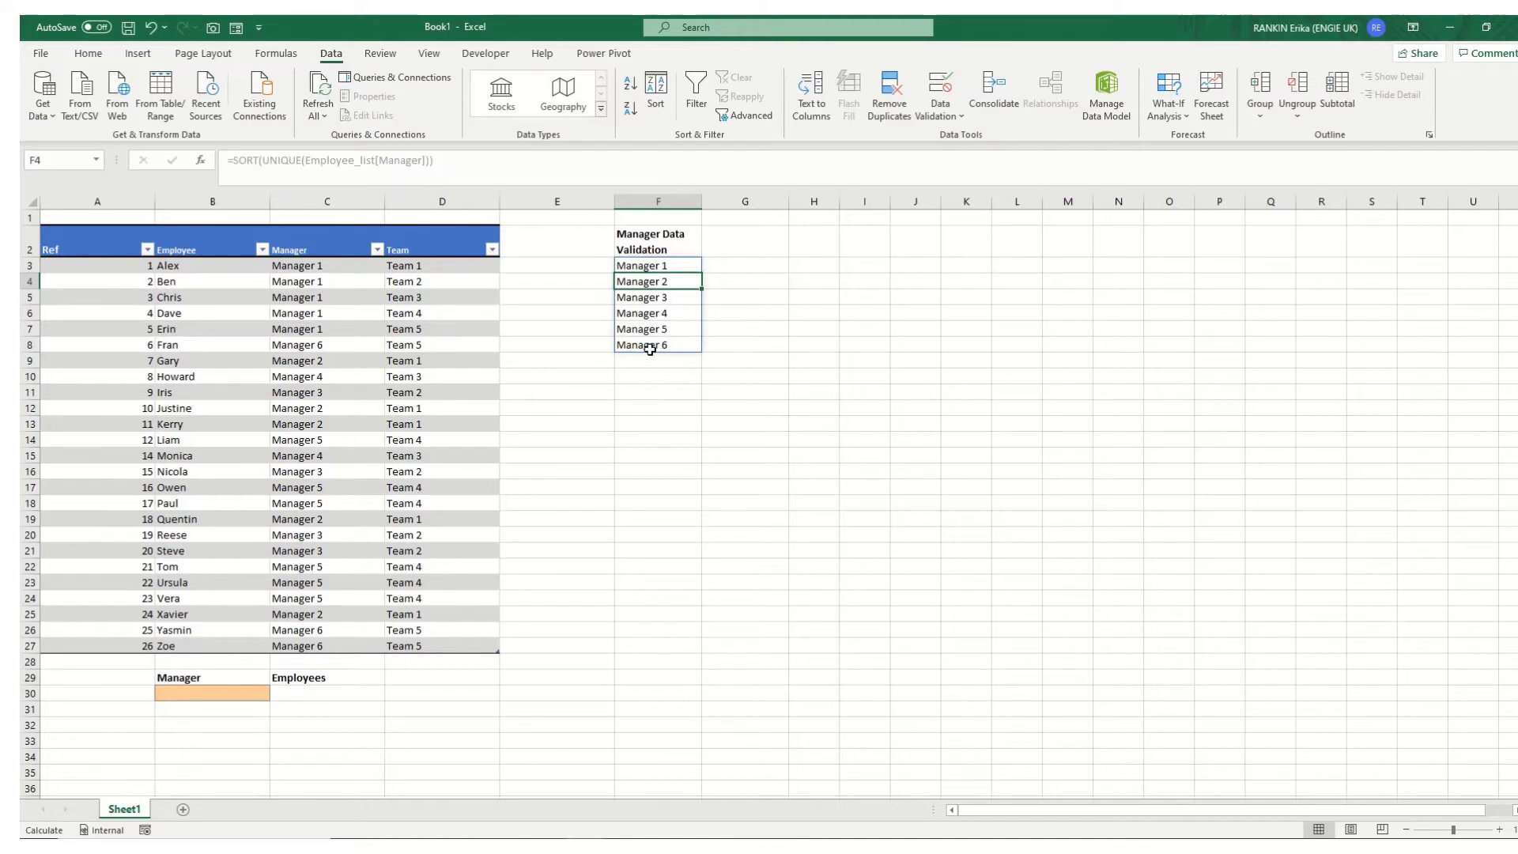
{"action": "left_click", "coordinate": [221, 693]}
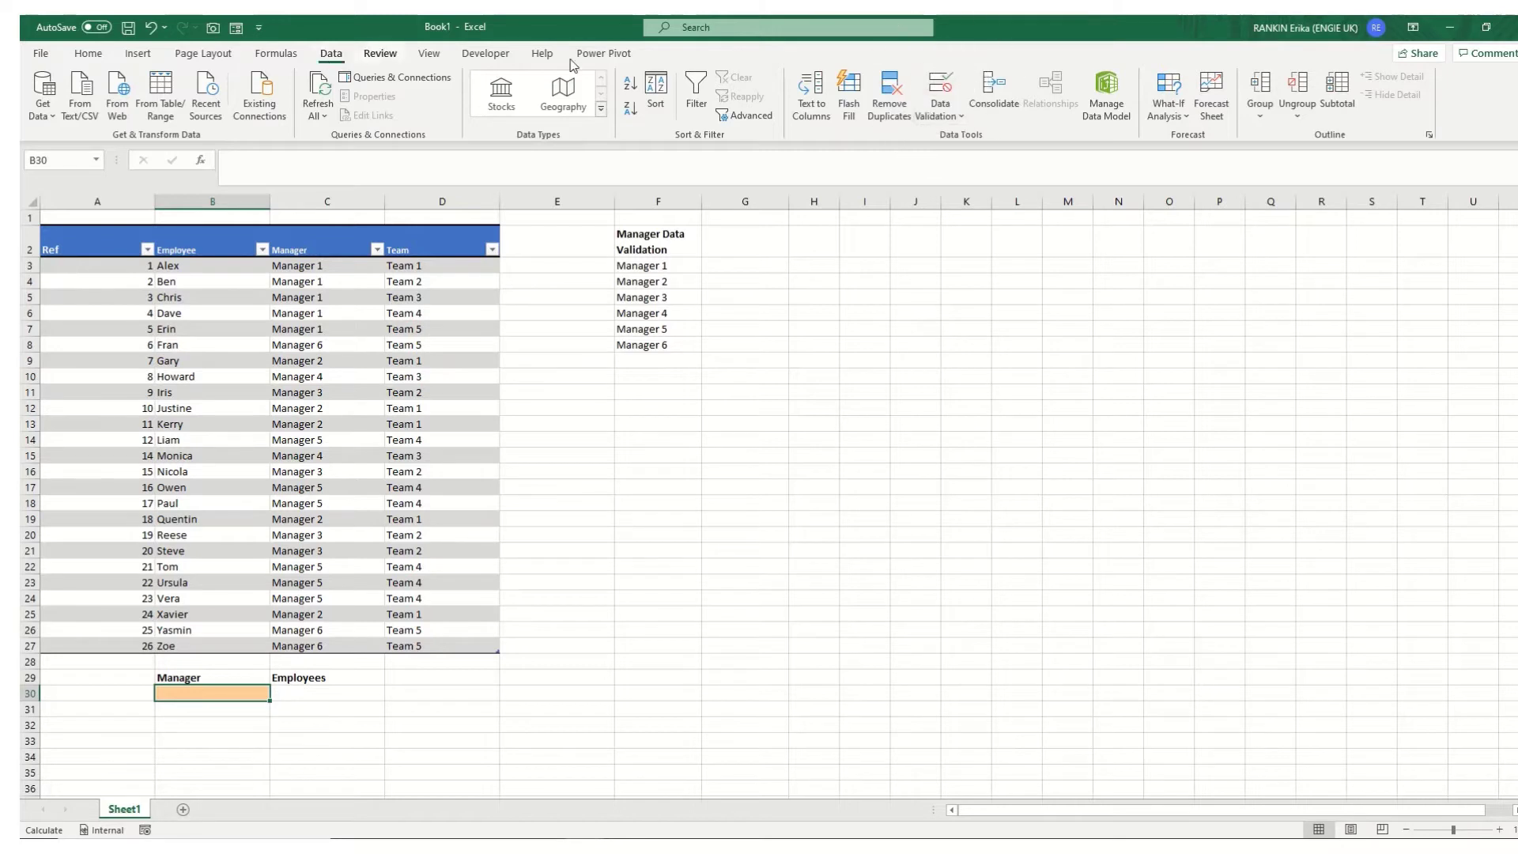
Give B30 a List data validation with source =$F$3#.
{"action": "left_click", "coordinate": [945, 91]}
{"action": "left_click", "coordinate": [814, 229]}
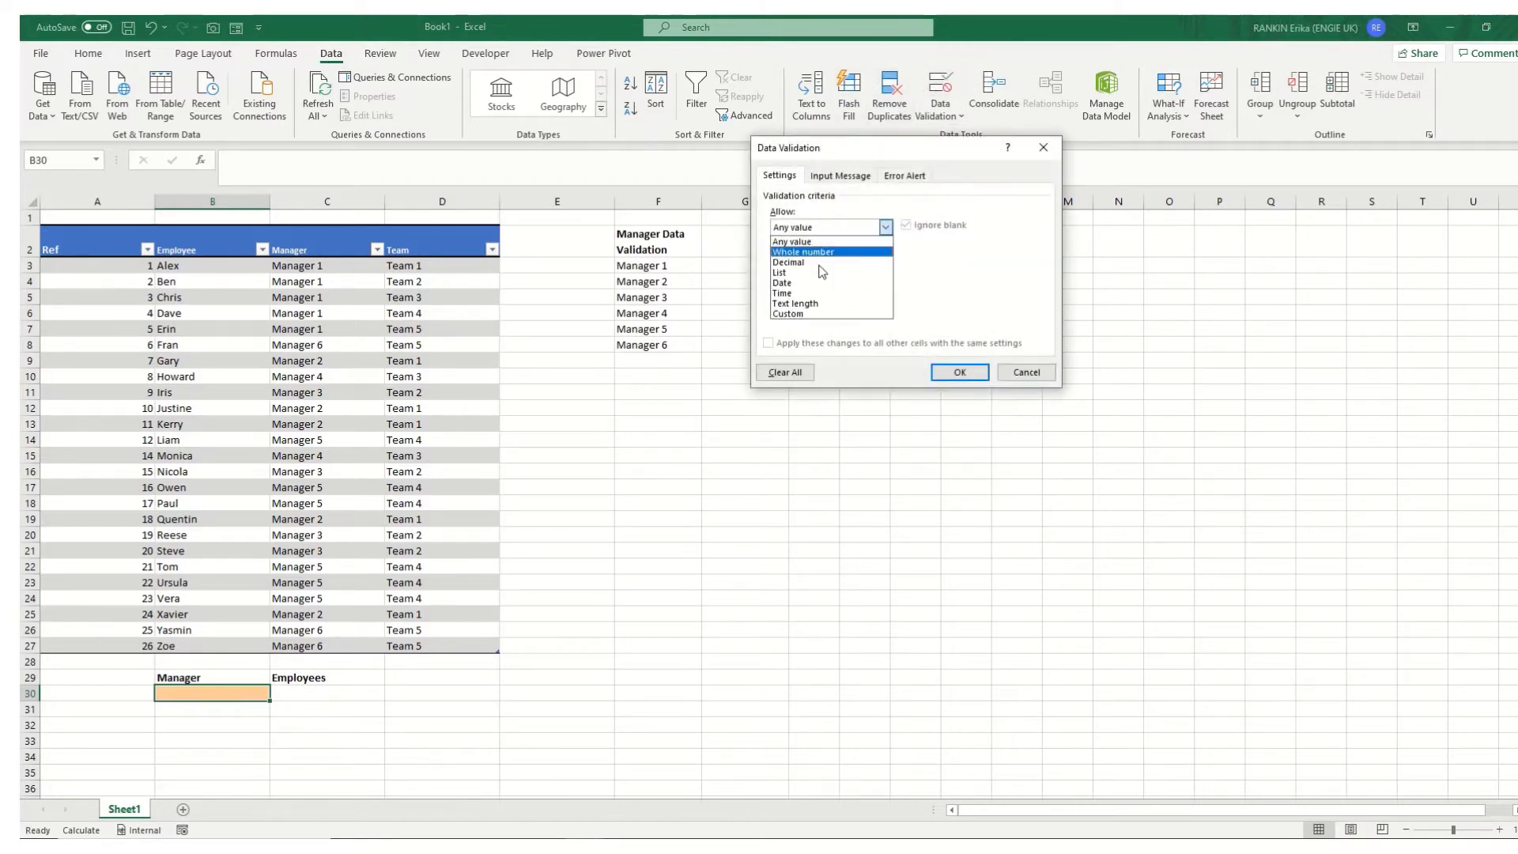
{"action": "left_click", "coordinate": [780, 272]}
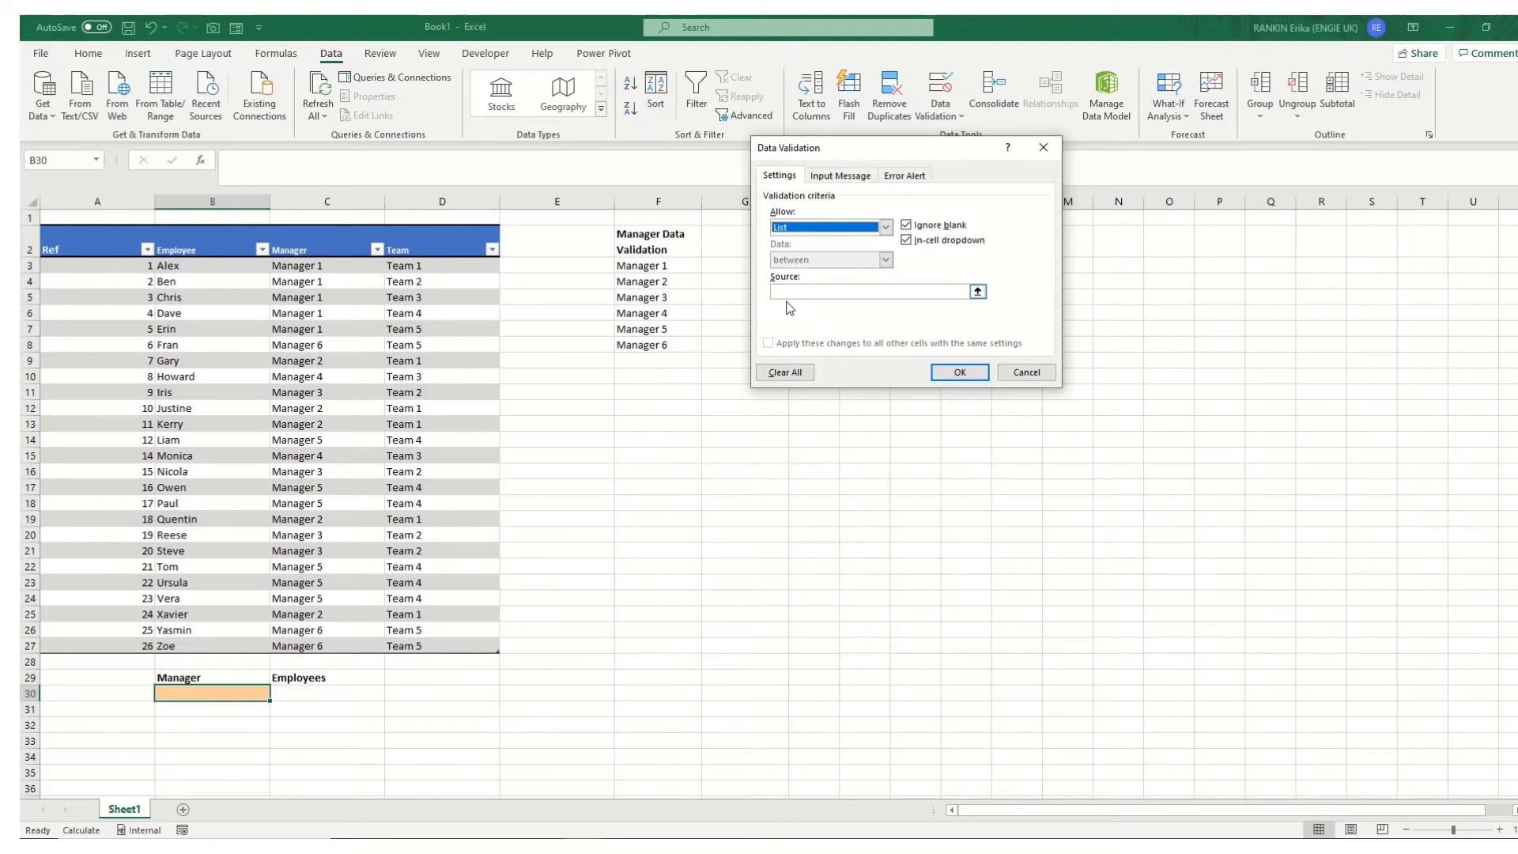
{"action": "left_click", "coordinate": [783, 292]}
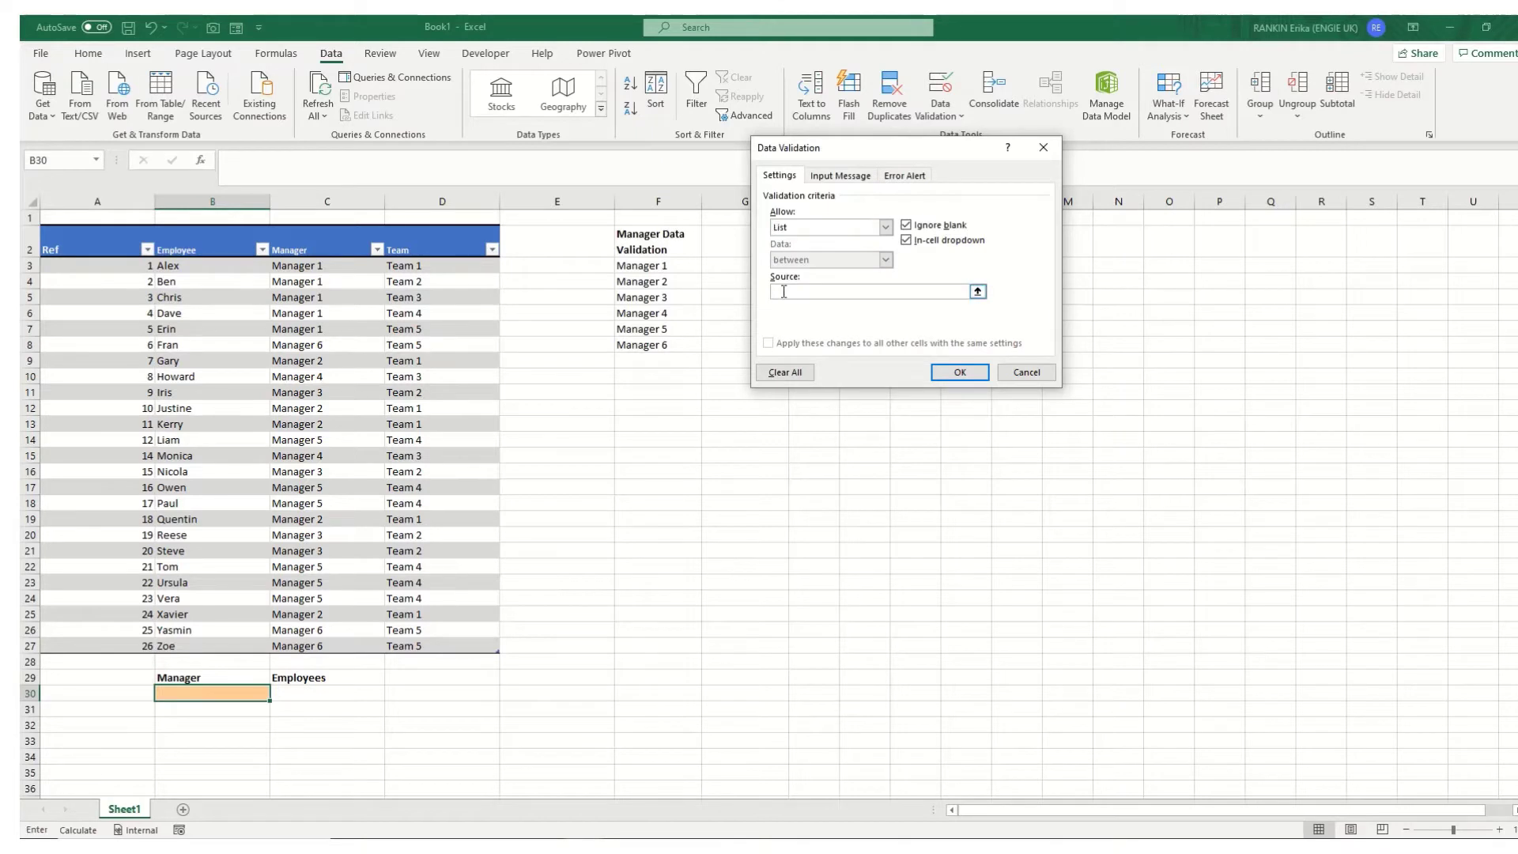
{"action": "left_click", "coordinate": [649, 267]}
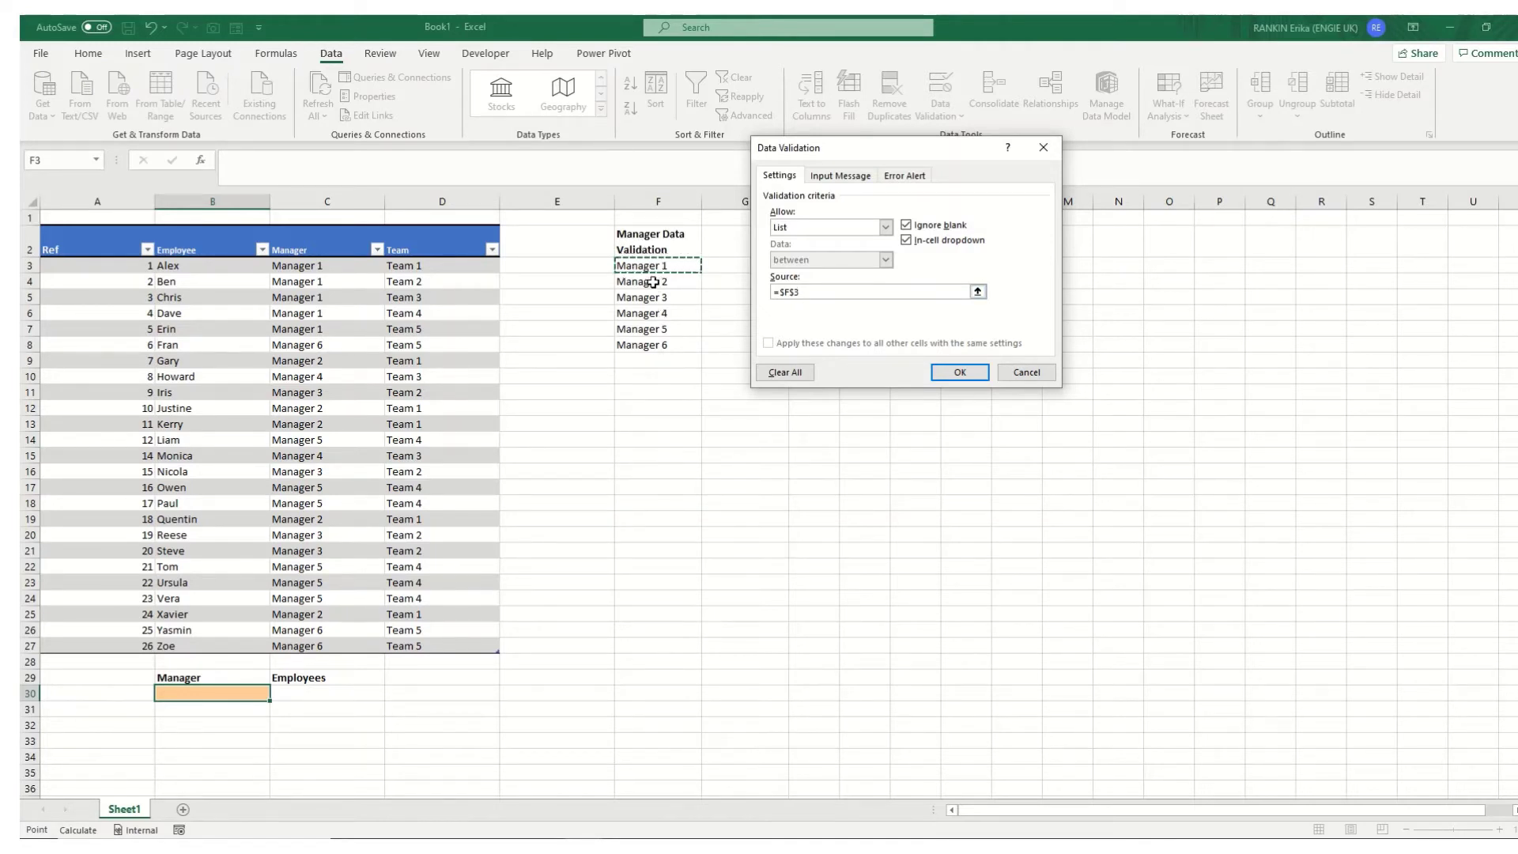
{"action": "type", "text": "#"}
{"action": "left_click", "coordinate": [955, 383]}
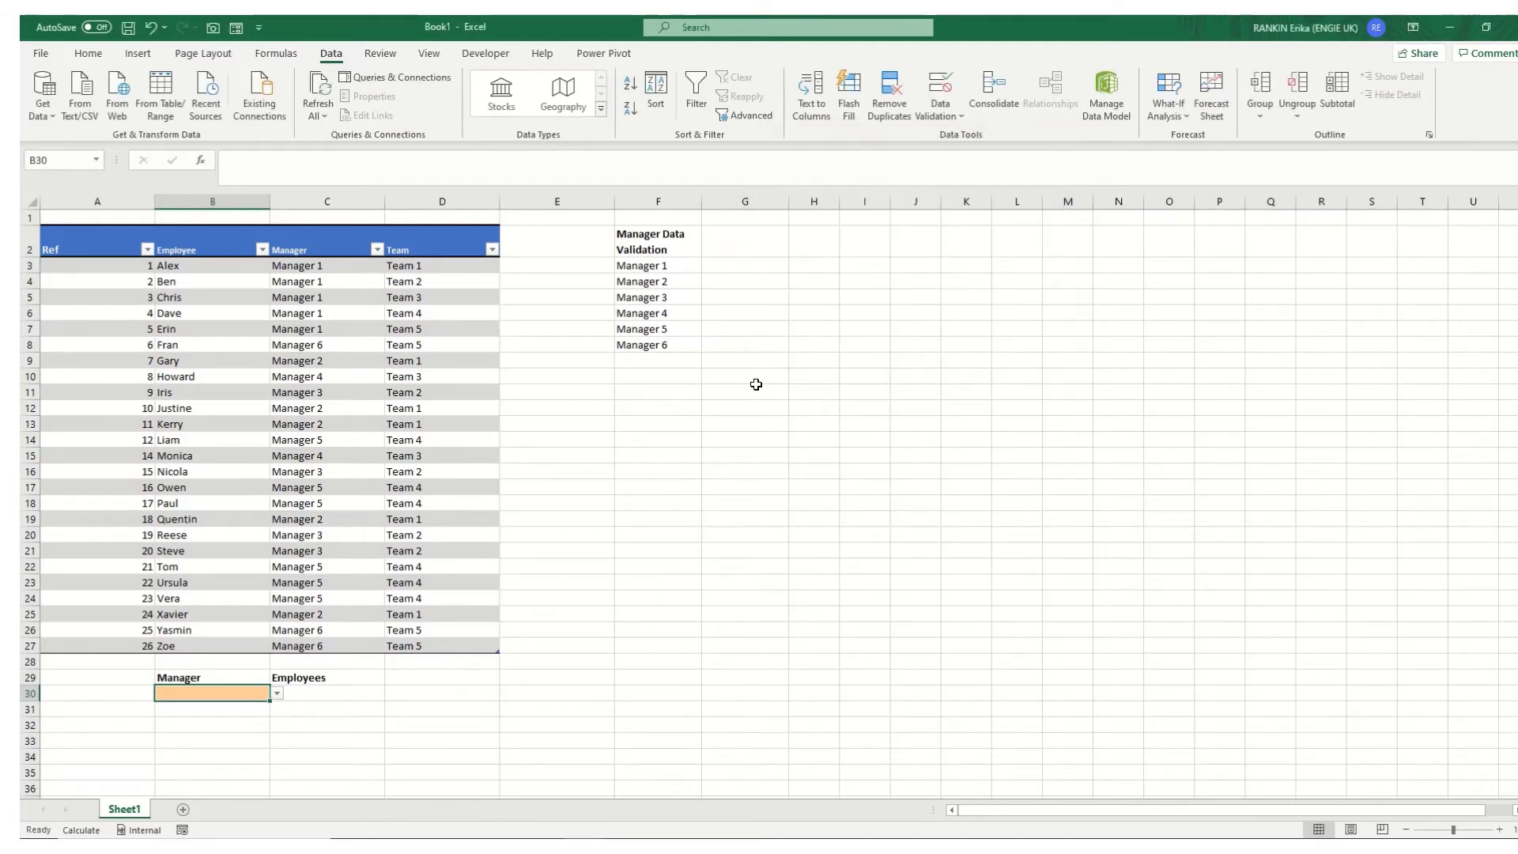
Test B30's dropdown shows the manager names, leaving it empty.
{"action": "left_click", "coordinate": [278, 693]}
{"action": "left_click", "coordinate": [279, 691]}
{"action": "scroll", "coordinate": [282, 687], "scroll_direction": "down", "scroll_amount": 1}
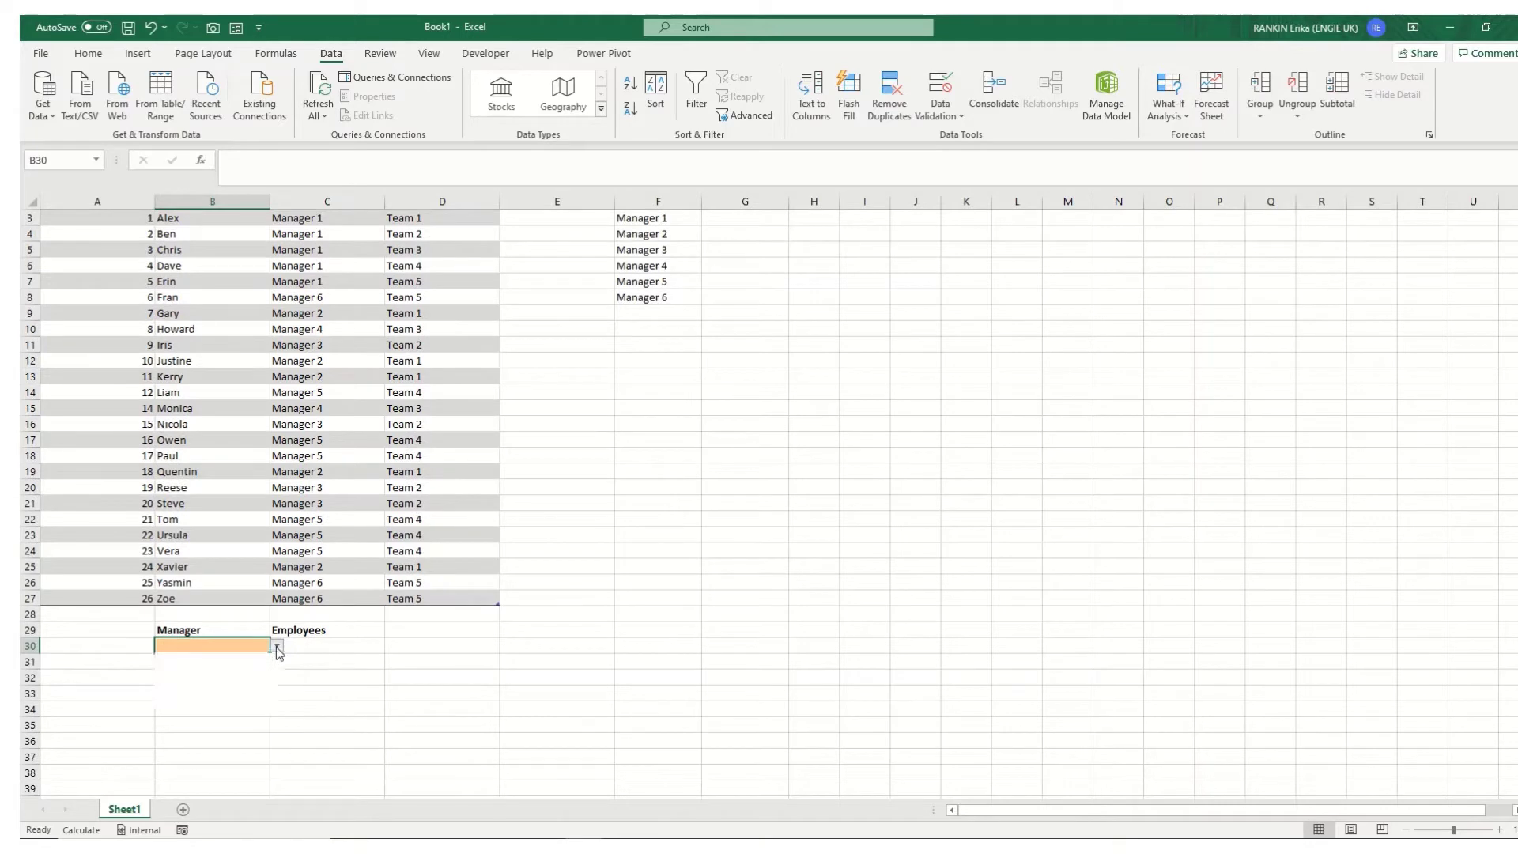
{"action": "left_click", "coordinate": [277, 646]}
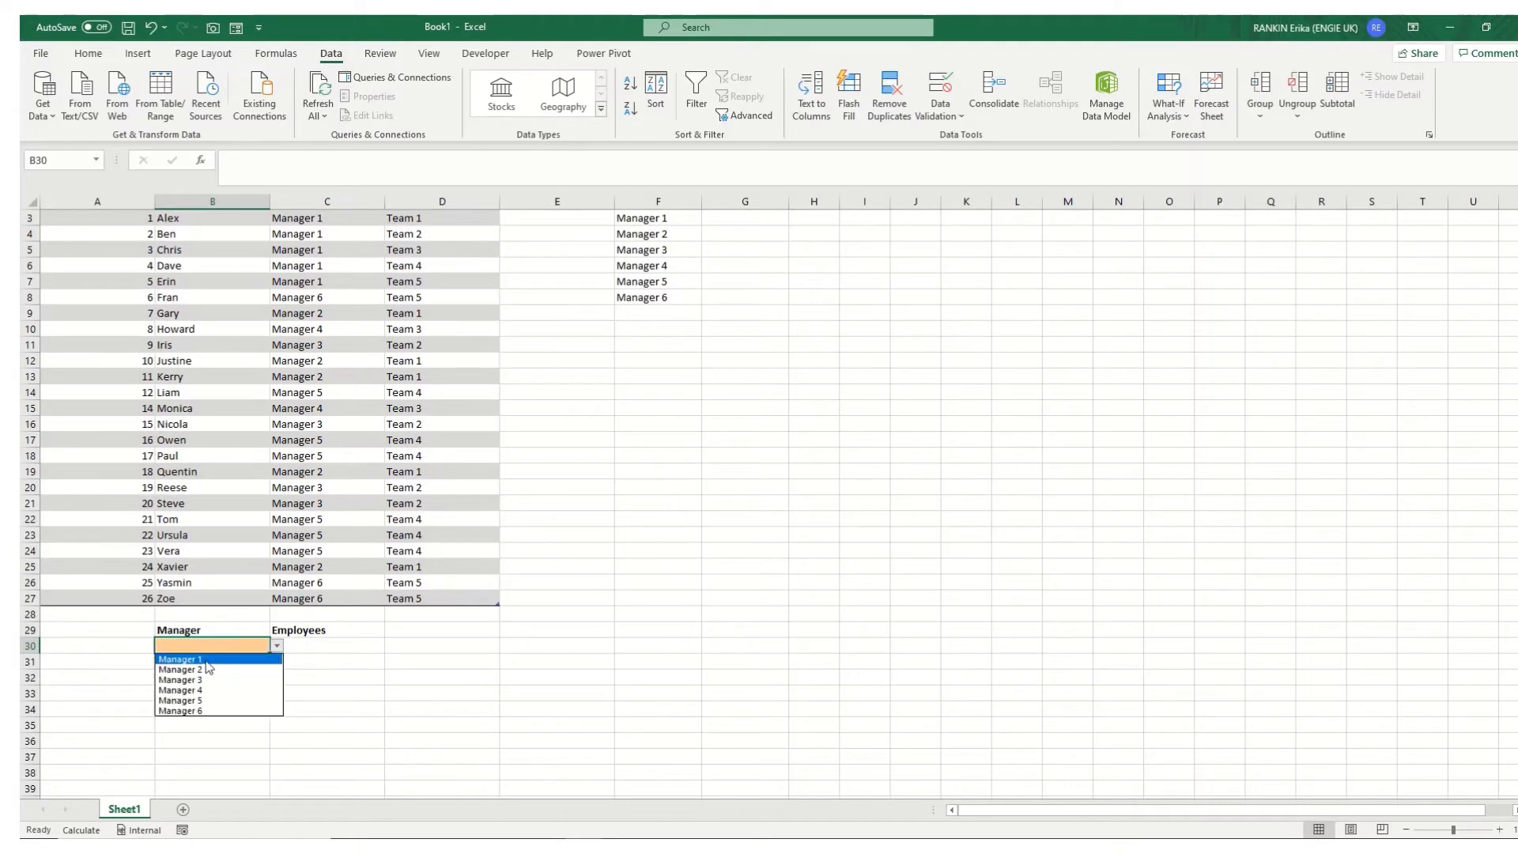
{"action": "left_click", "coordinate": [331, 692]}
{"action": "left_click", "coordinate": [325, 647]}
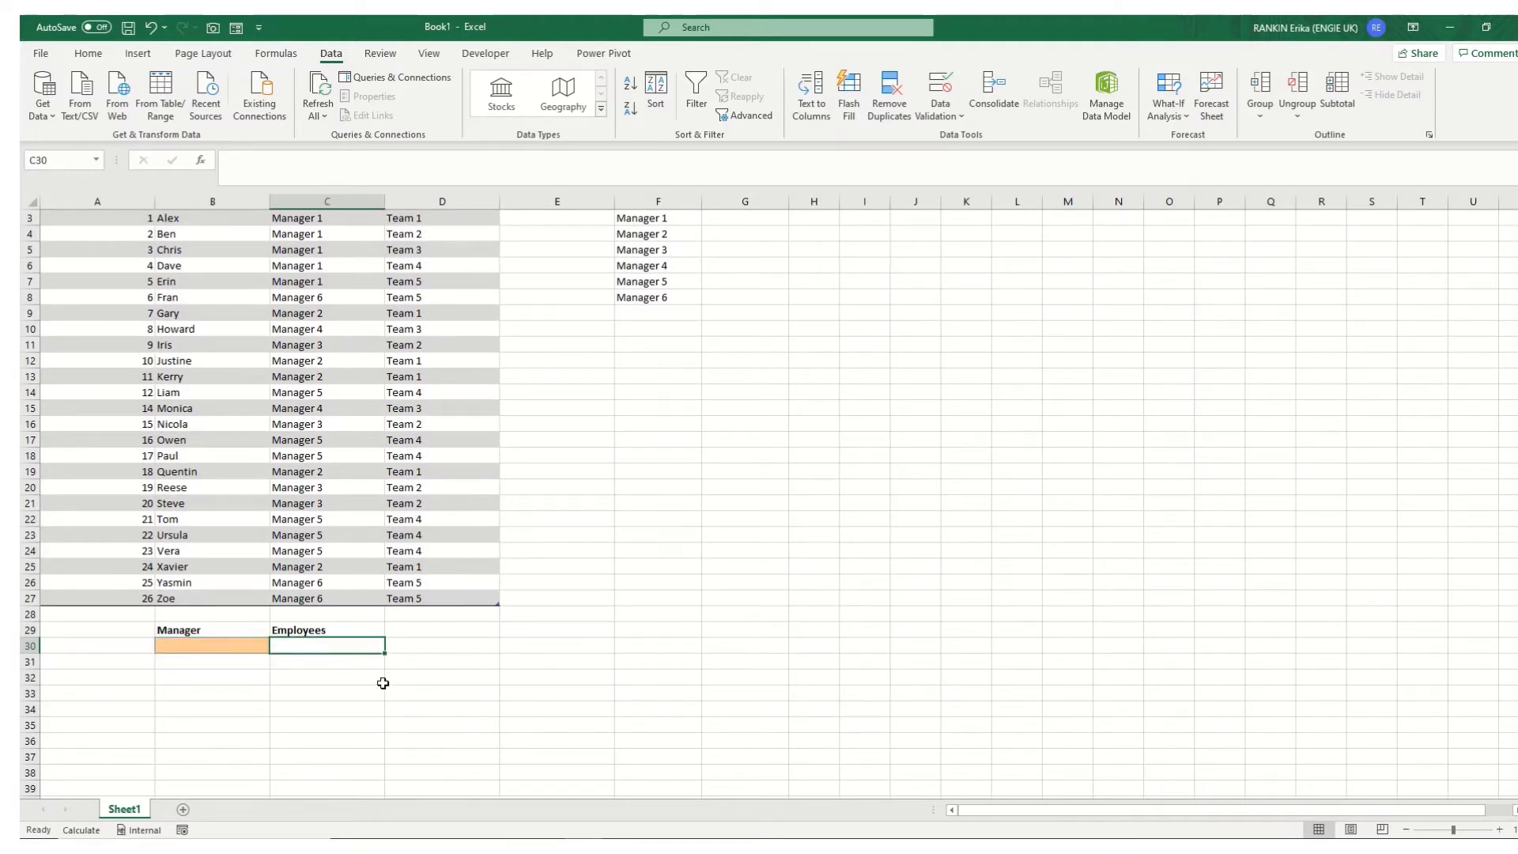
{"action": "scroll", "coordinate": [382, 682], "scroll_direction": "up", "scroll_amount": 1}
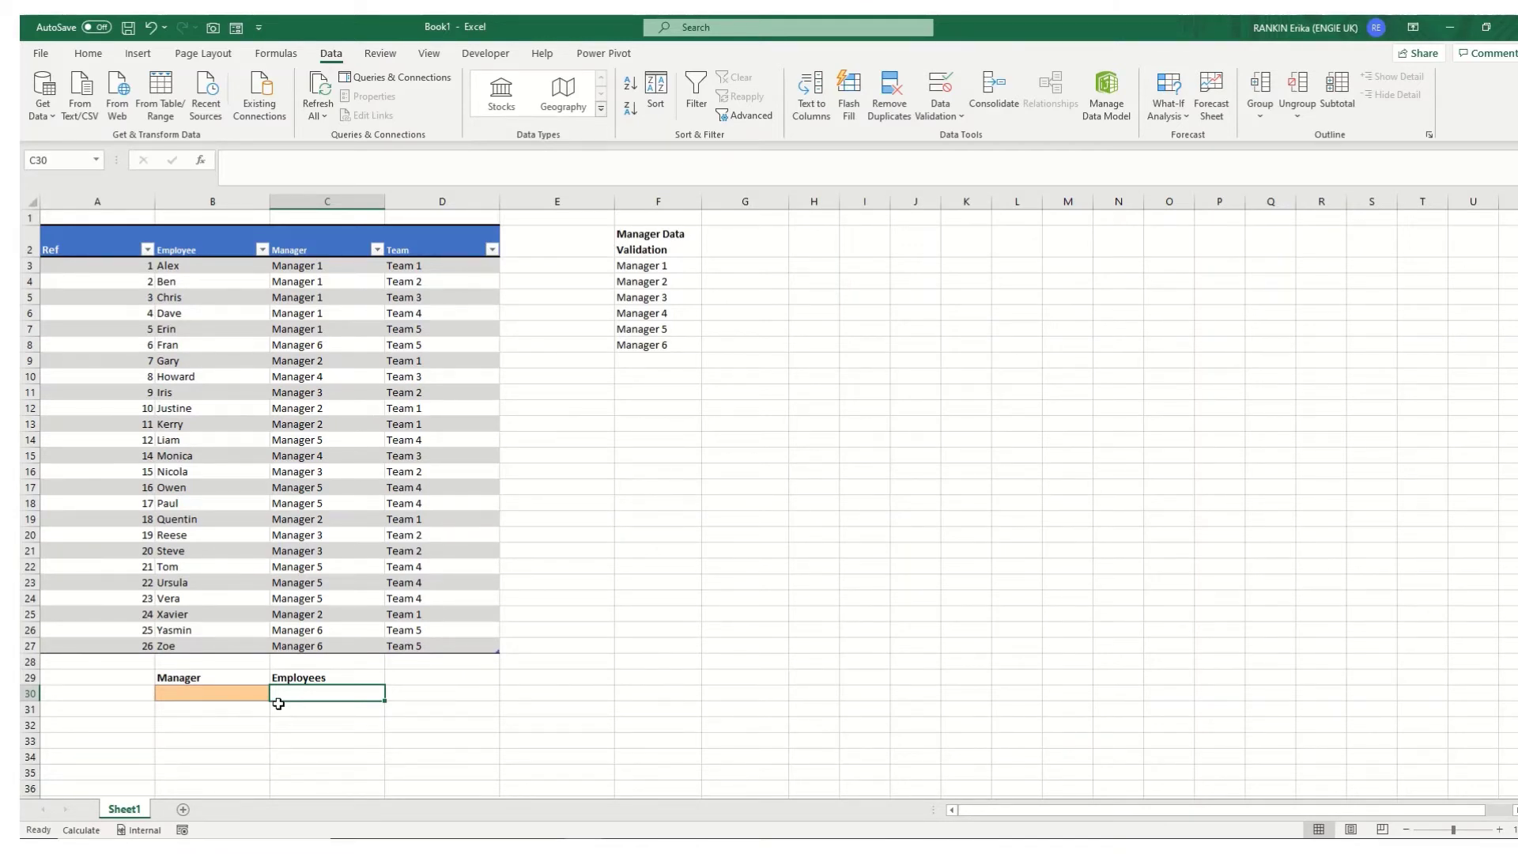
Enter =FILTER(Employee_list[Employee],Employee_list[Manager]=$B$30,"Not found") in C30.
{"action": "type", "text": "="}
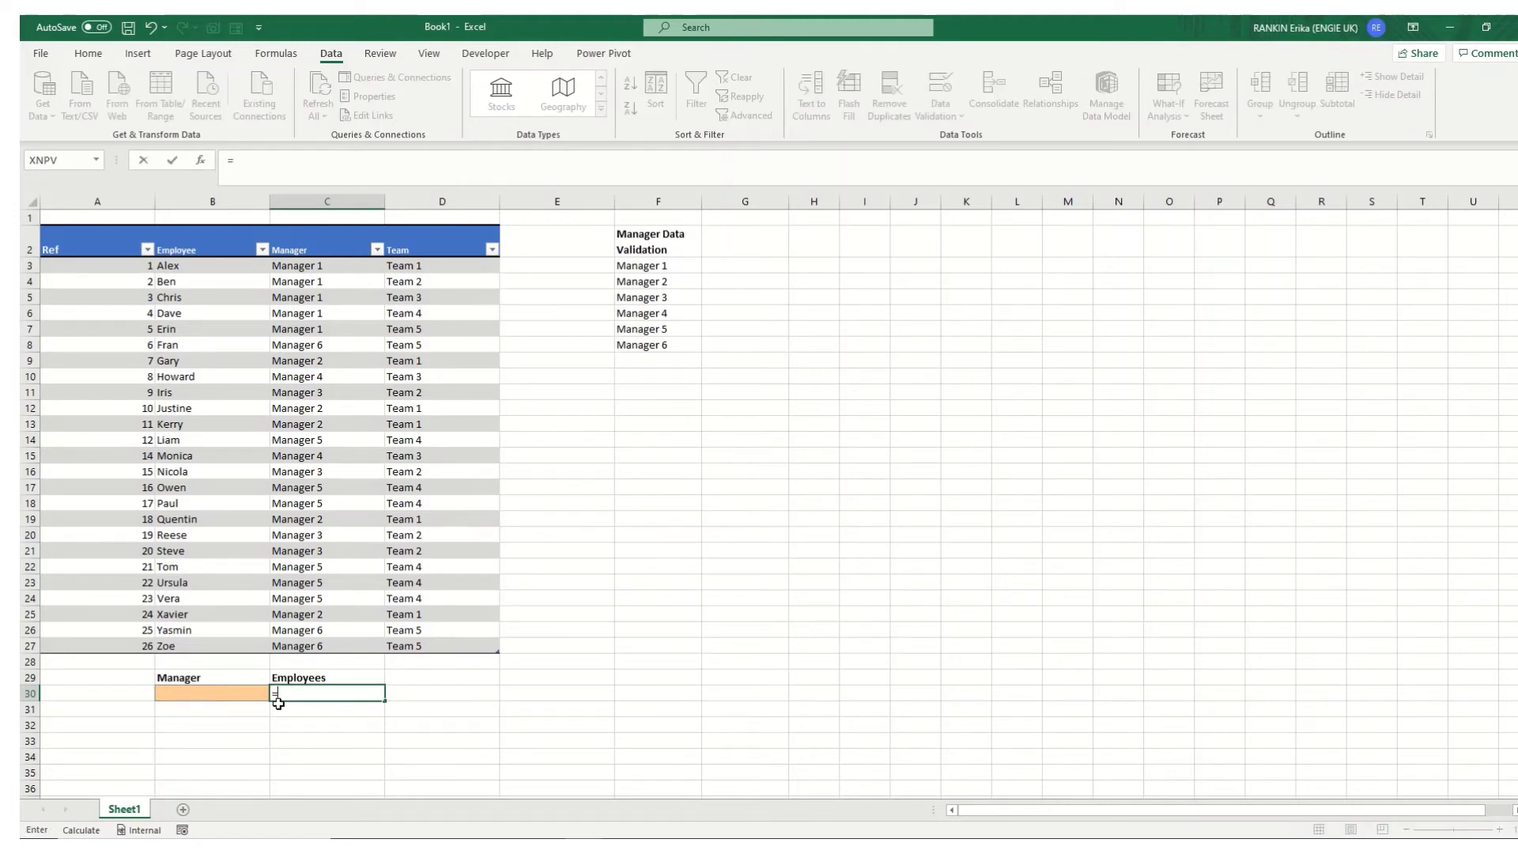
{"action": "type", "text": "fi"}
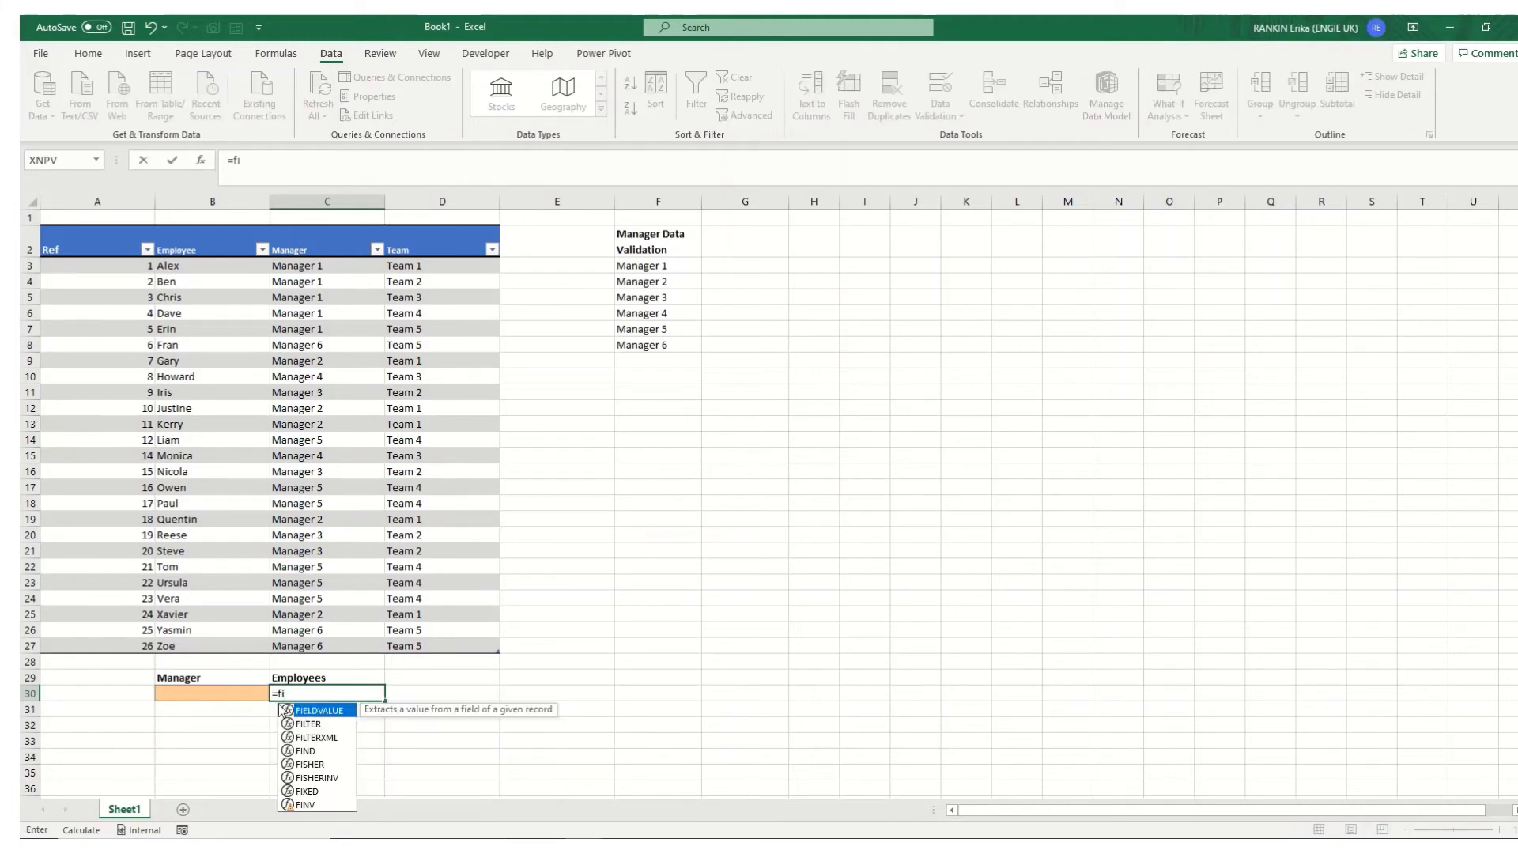
{"action": "double_click", "coordinate": [307, 724]}
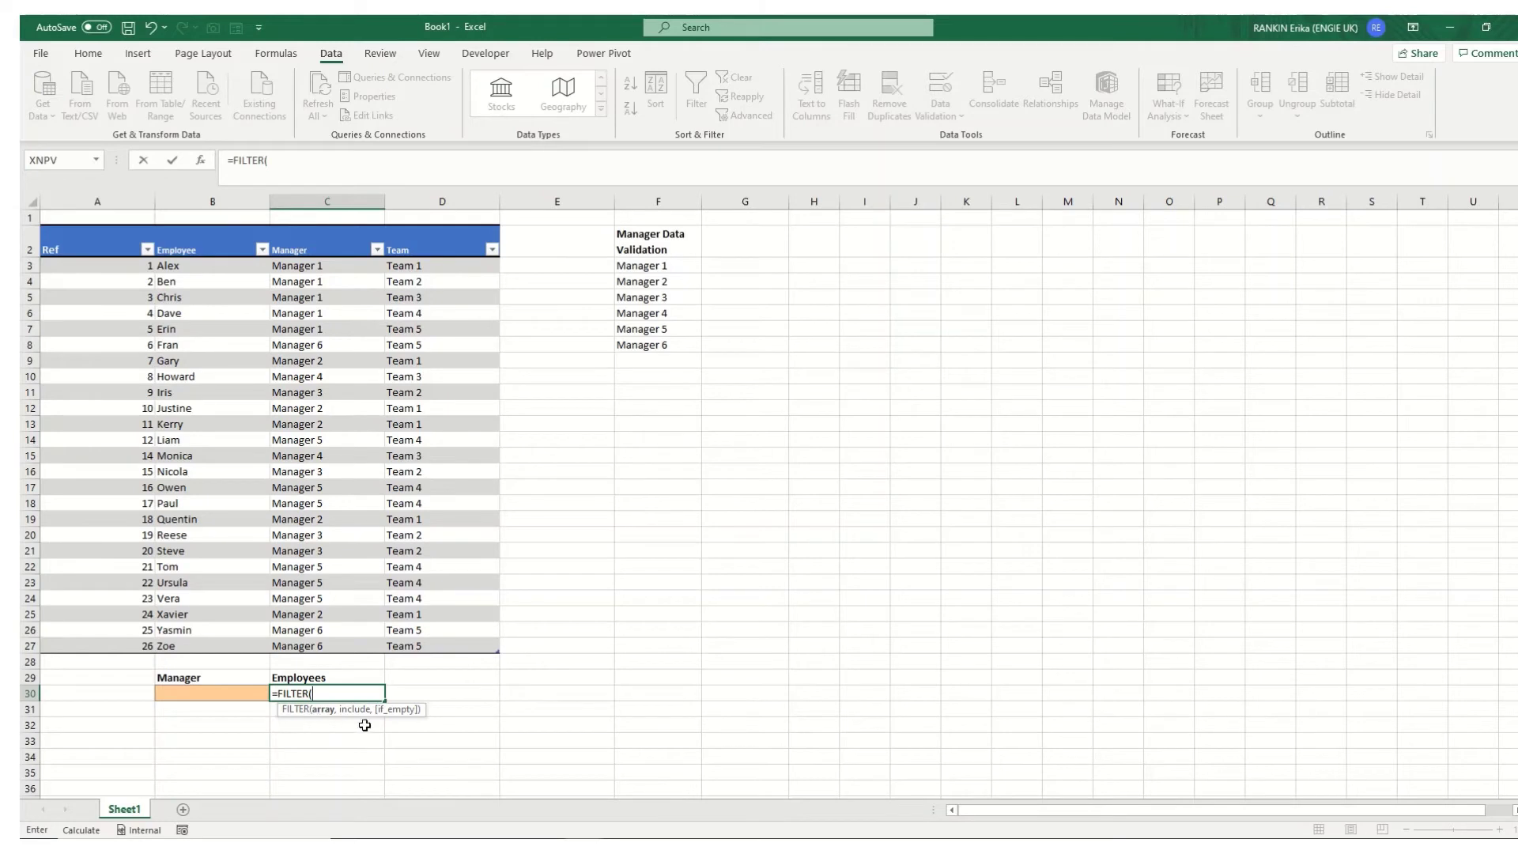
{"action": "left_click", "coordinate": [207, 228]}
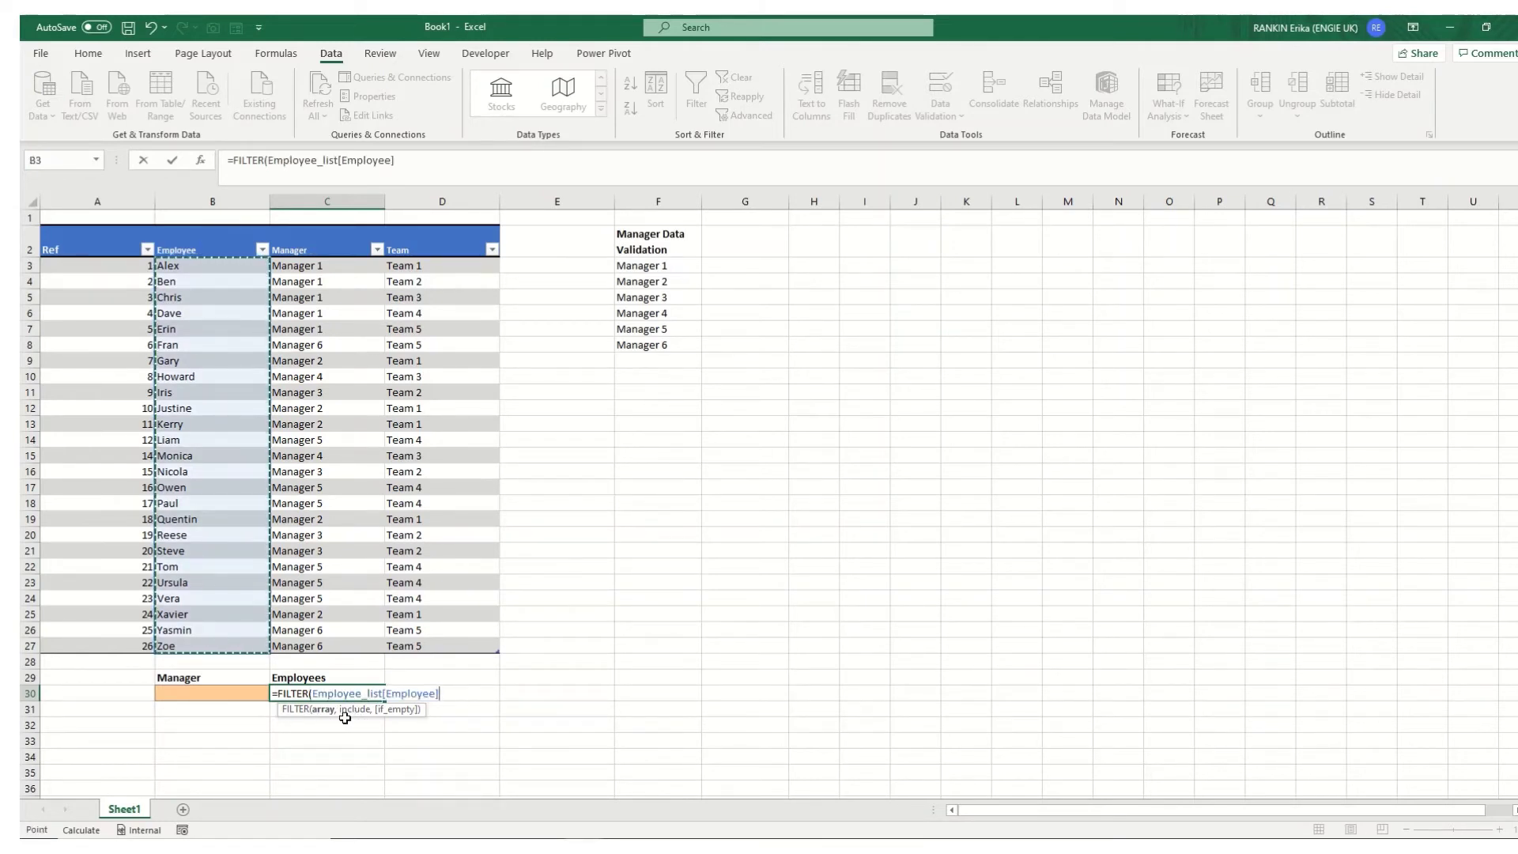
{"action": "type", "text": ","}
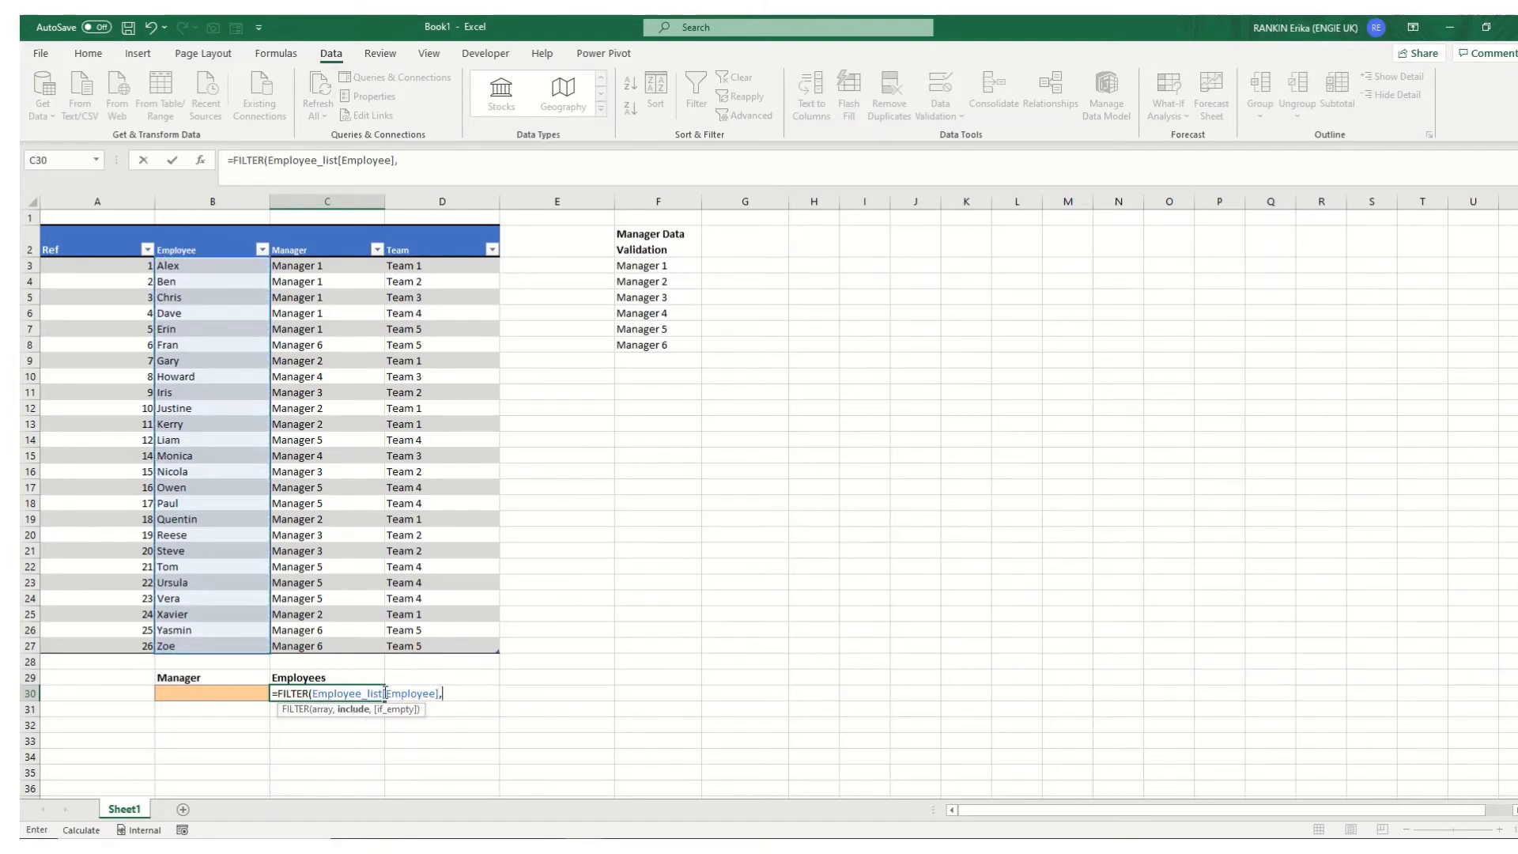
{"action": "left_click", "coordinate": [338, 226]}
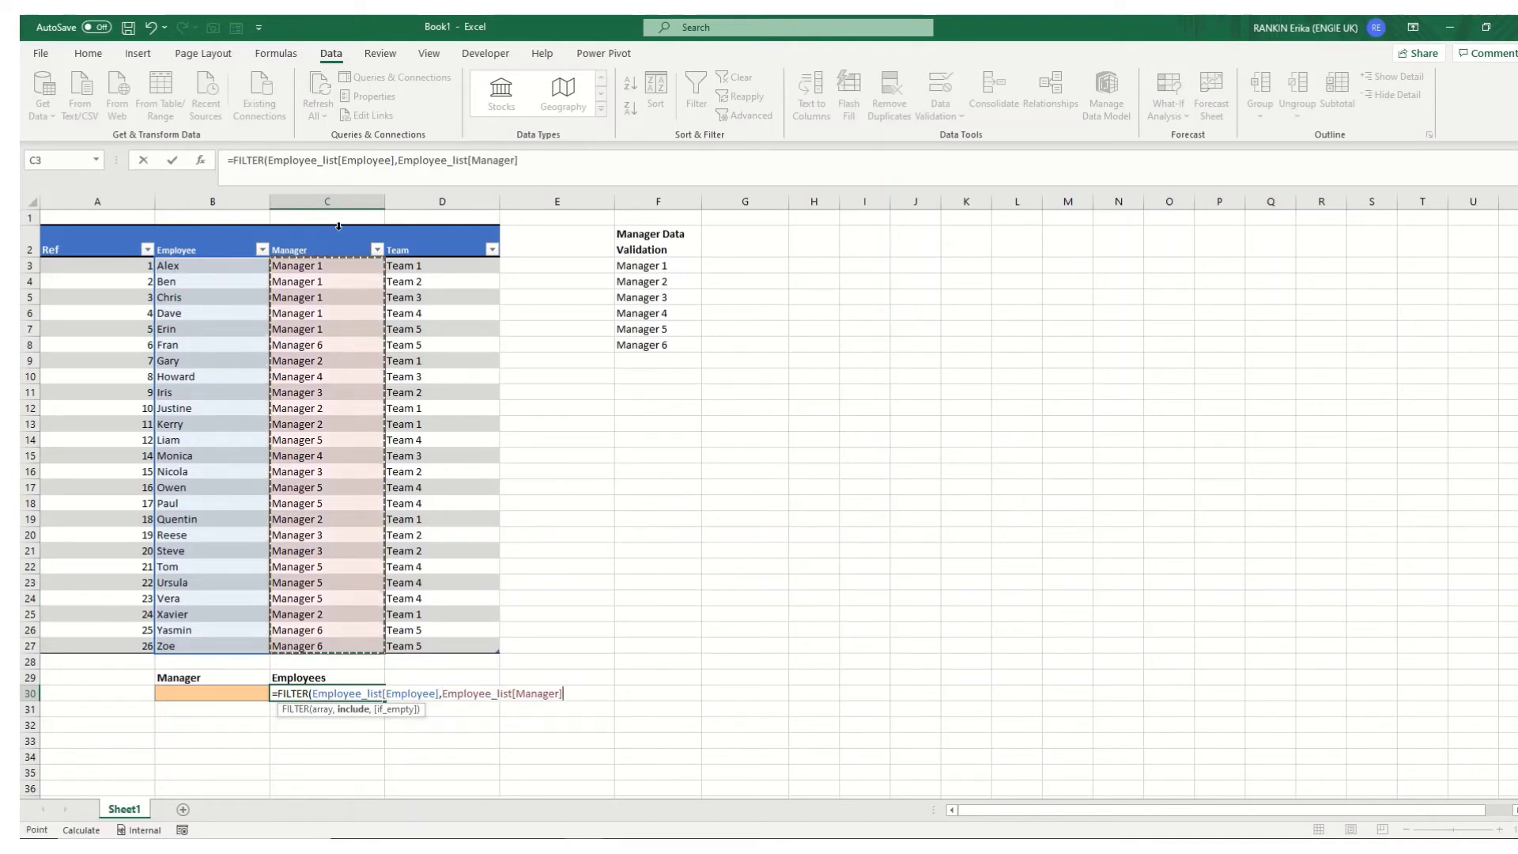
{"action": "type", "text": "="}
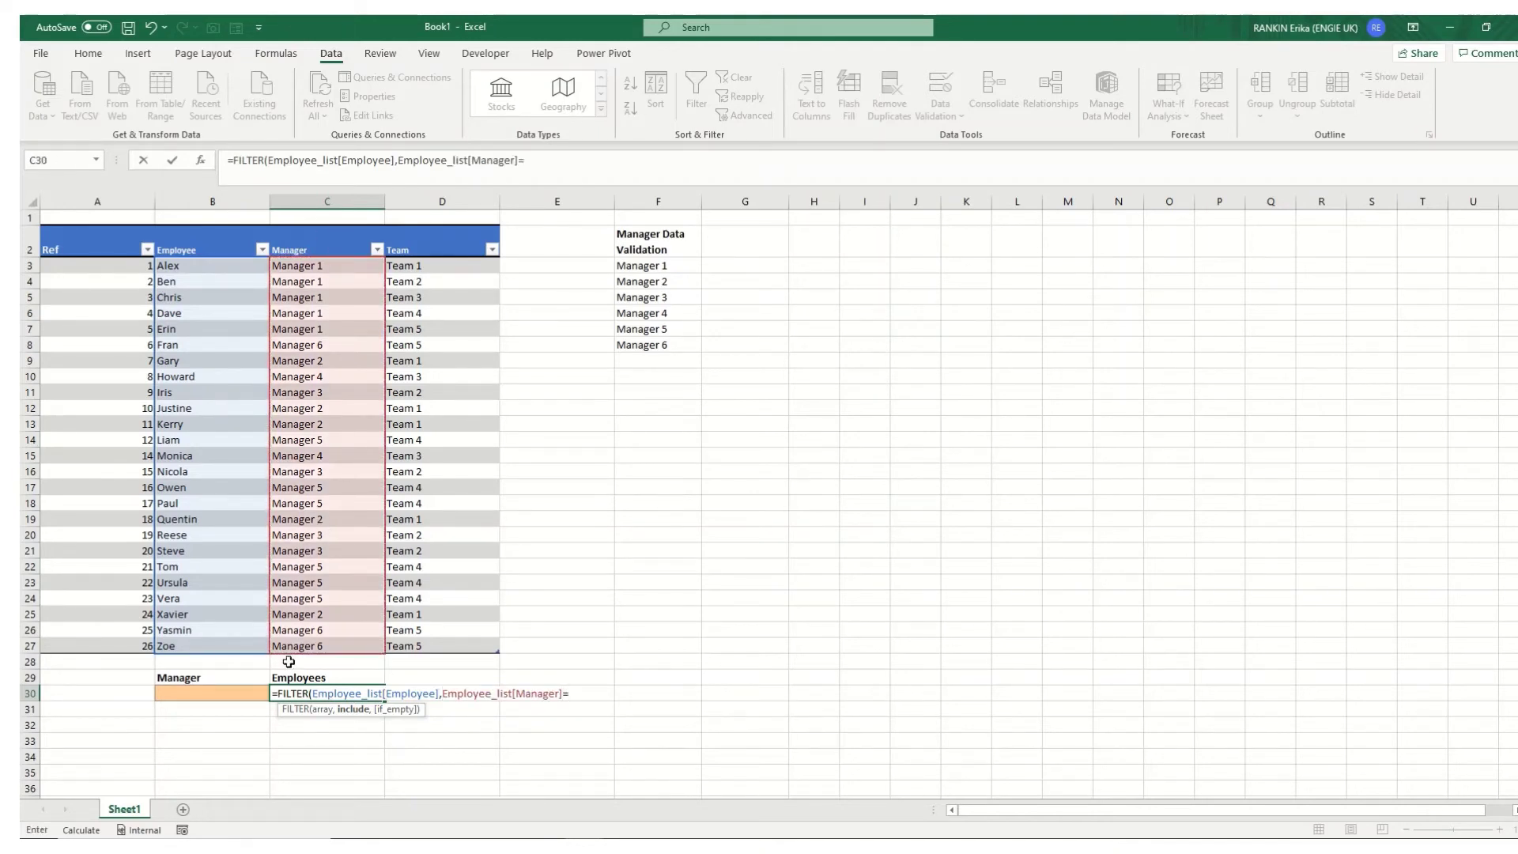
{"action": "left_click", "coordinate": [235, 695]}
{"action": "key", "text": "F4"}
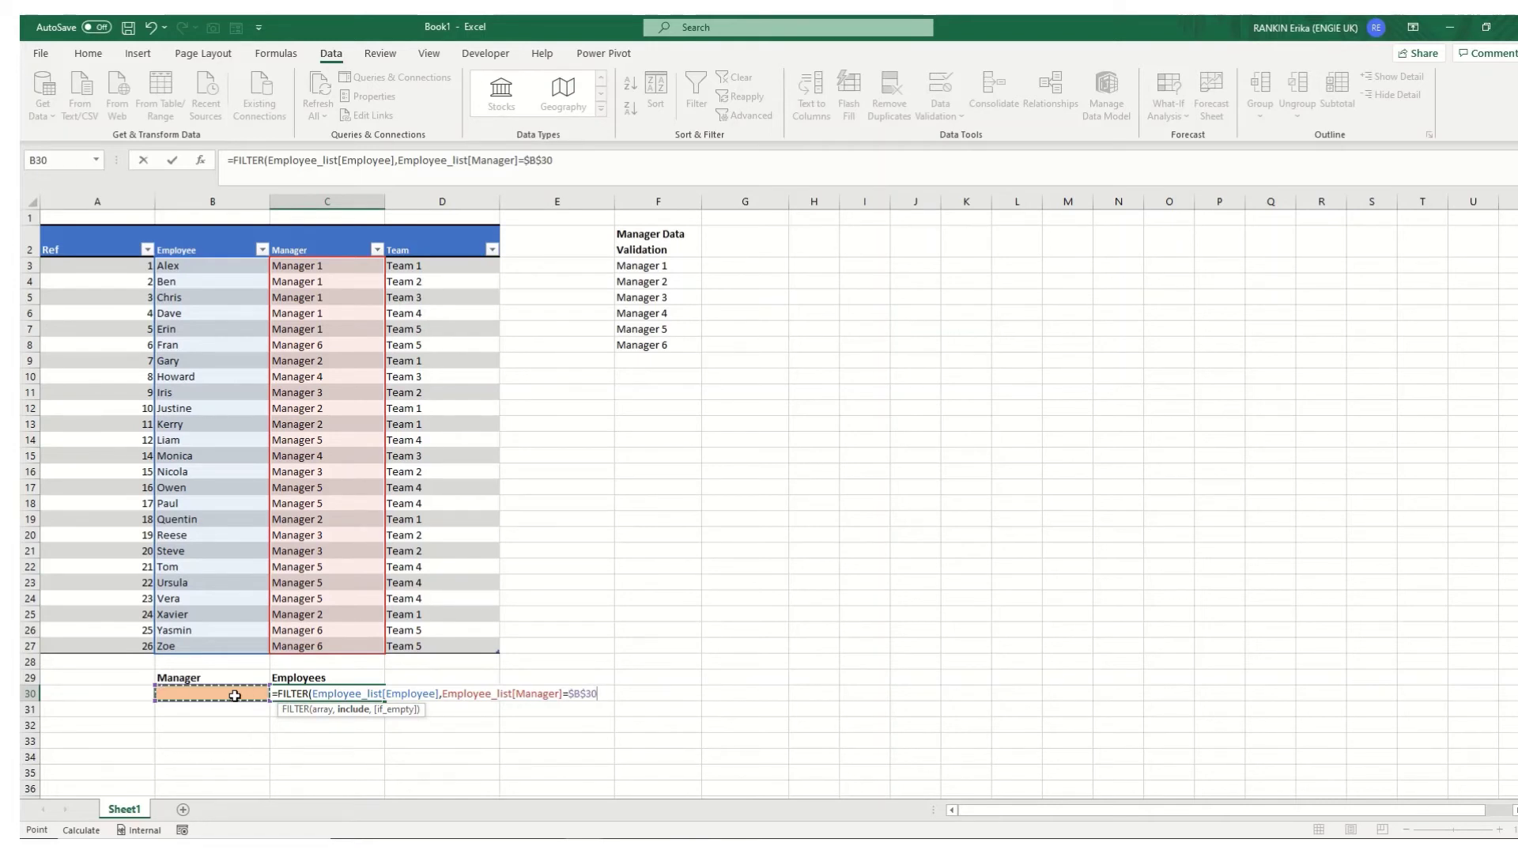
{"action": "type", "text": ","}
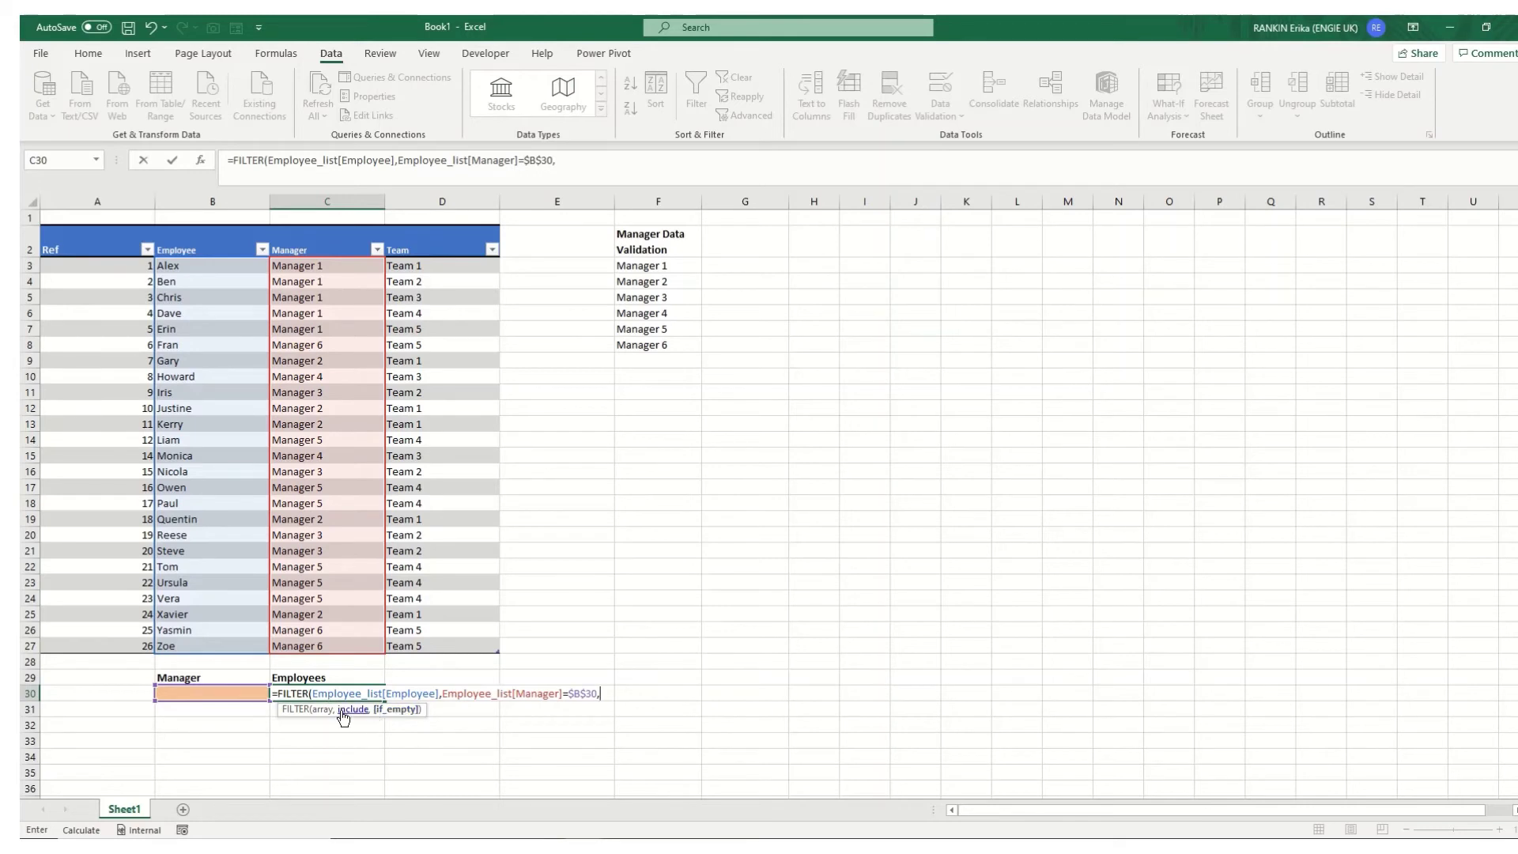
{"action": "type", "text": "\"Not found"}
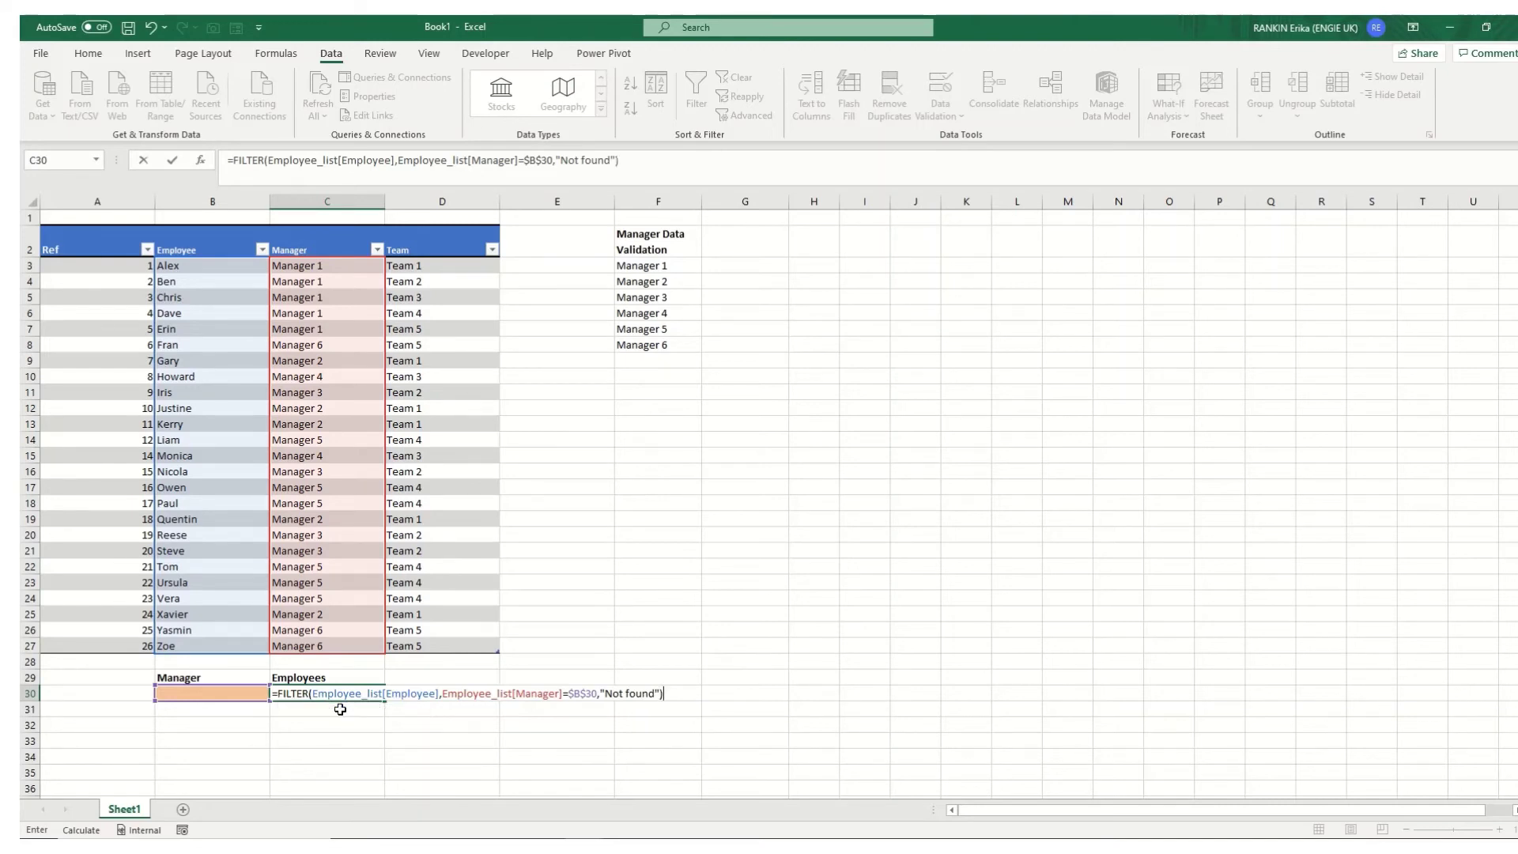
{"action": "key", "text": "Return"}
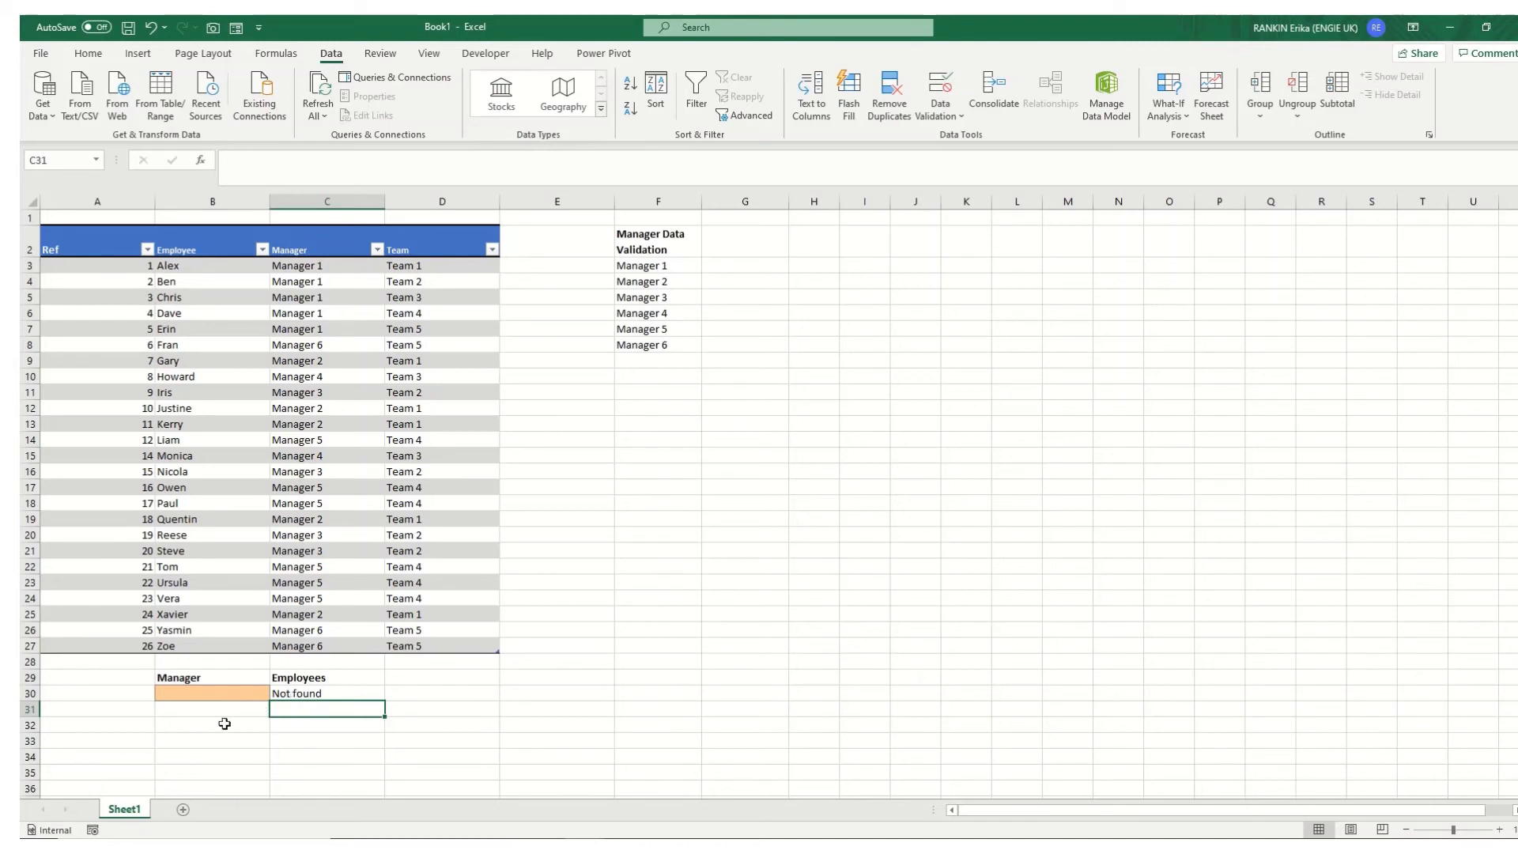
Choose Manager 1 from B30's dropdown.
{"action": "left_click", "coordinate": [229, 693]}
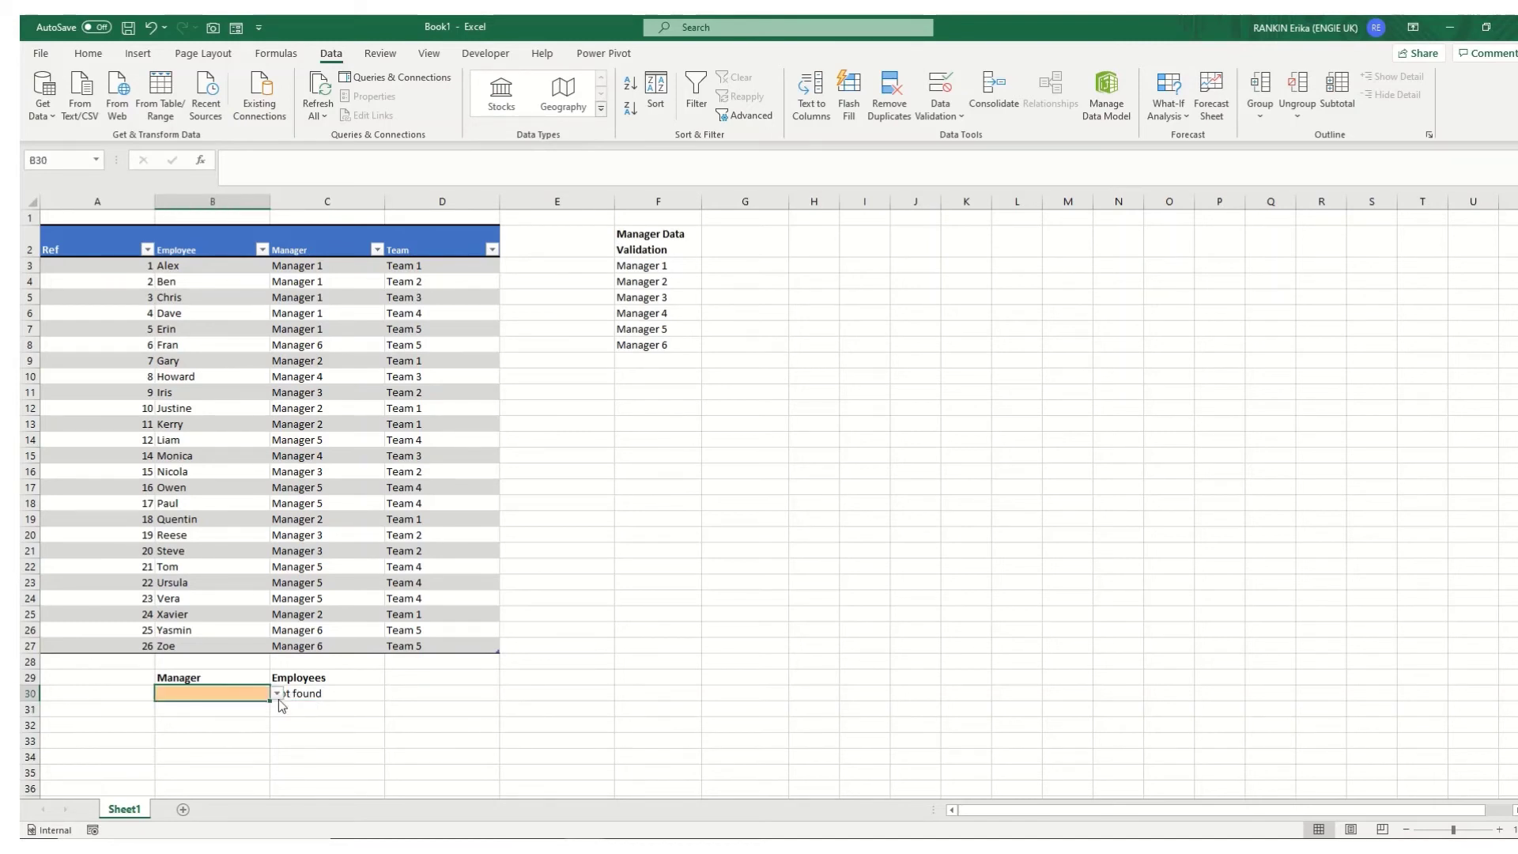
{"action": "left_click", "coordinate": [276, 693]}
{"action": "left_click", "coordinate": [225, 704]}
{"action": "left_click", "coordinate": [533, 702]}
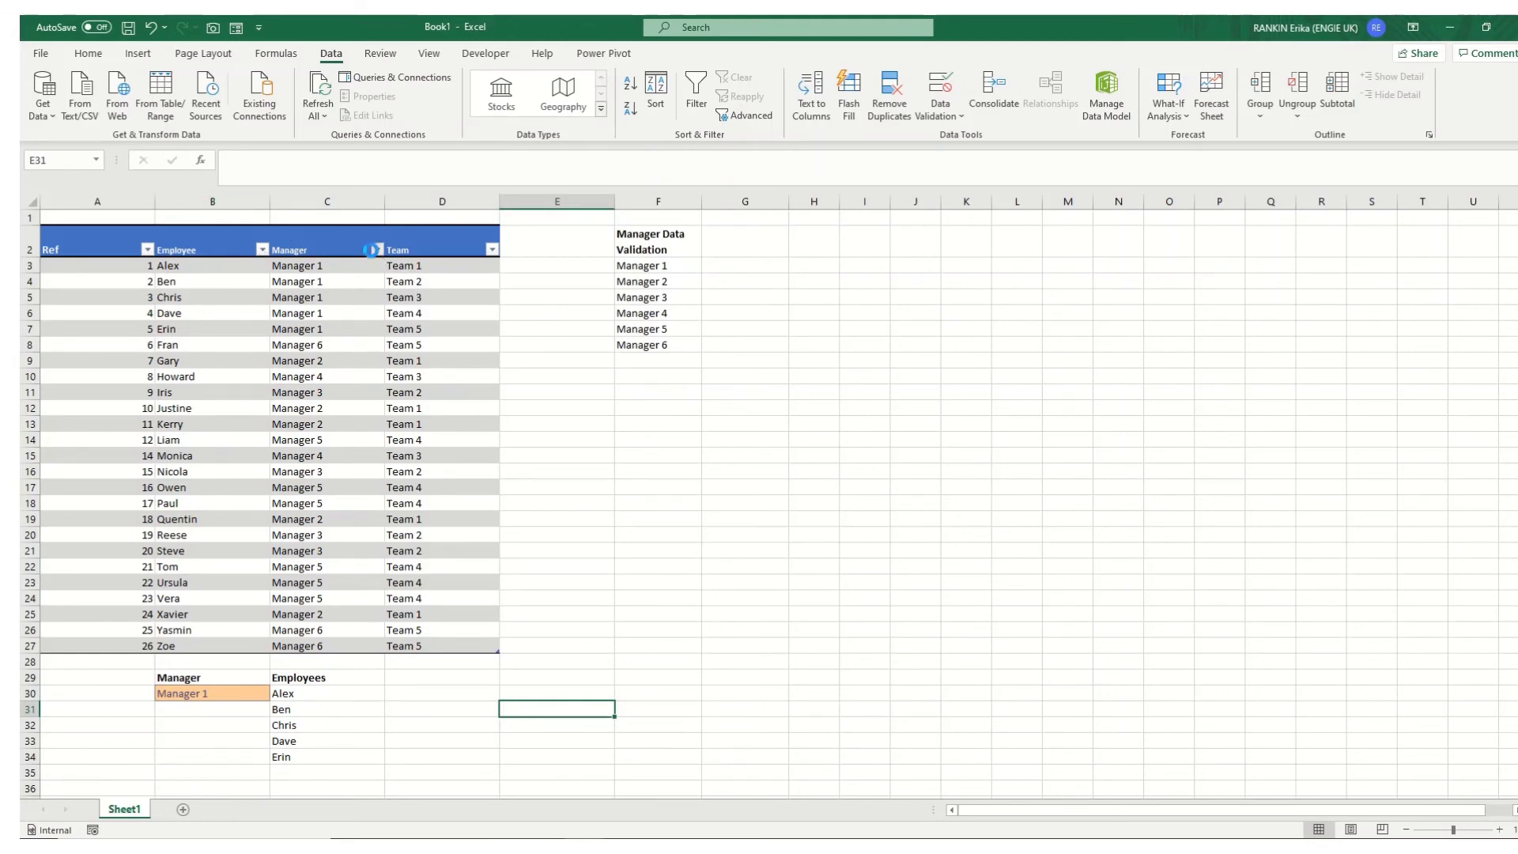
Filter the table's Manager column to show only Manager 1.
{"action": "left_click", "coordinate": [374, 250]}
{"action": "left_click", "coordinate": [229, 431]}
{"action": "left_click", "coordinate": [234, 447]}
{"action": "left_click", "coordinate": [287, 585]}
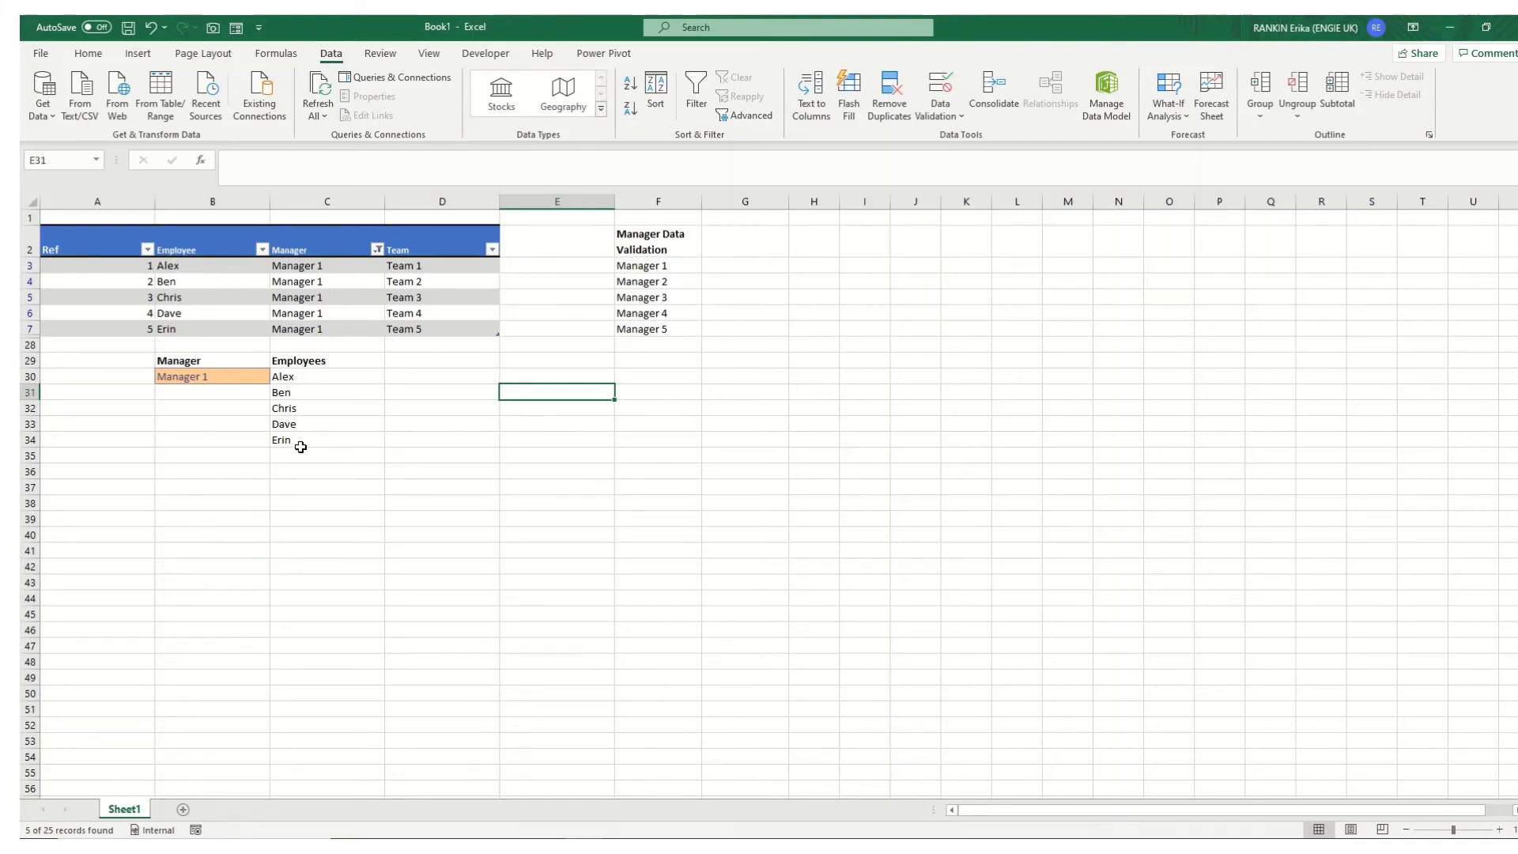
Switch B30 through Manager 2, 3 and 4, listing Howard and Monica.
{"action": "left_click", "coordinate": [247, 375]}
{"action": "key", "text": "alt+Down"}
{"action": "key", "text": "Down"}
{"action": "key", "text": "Return"}
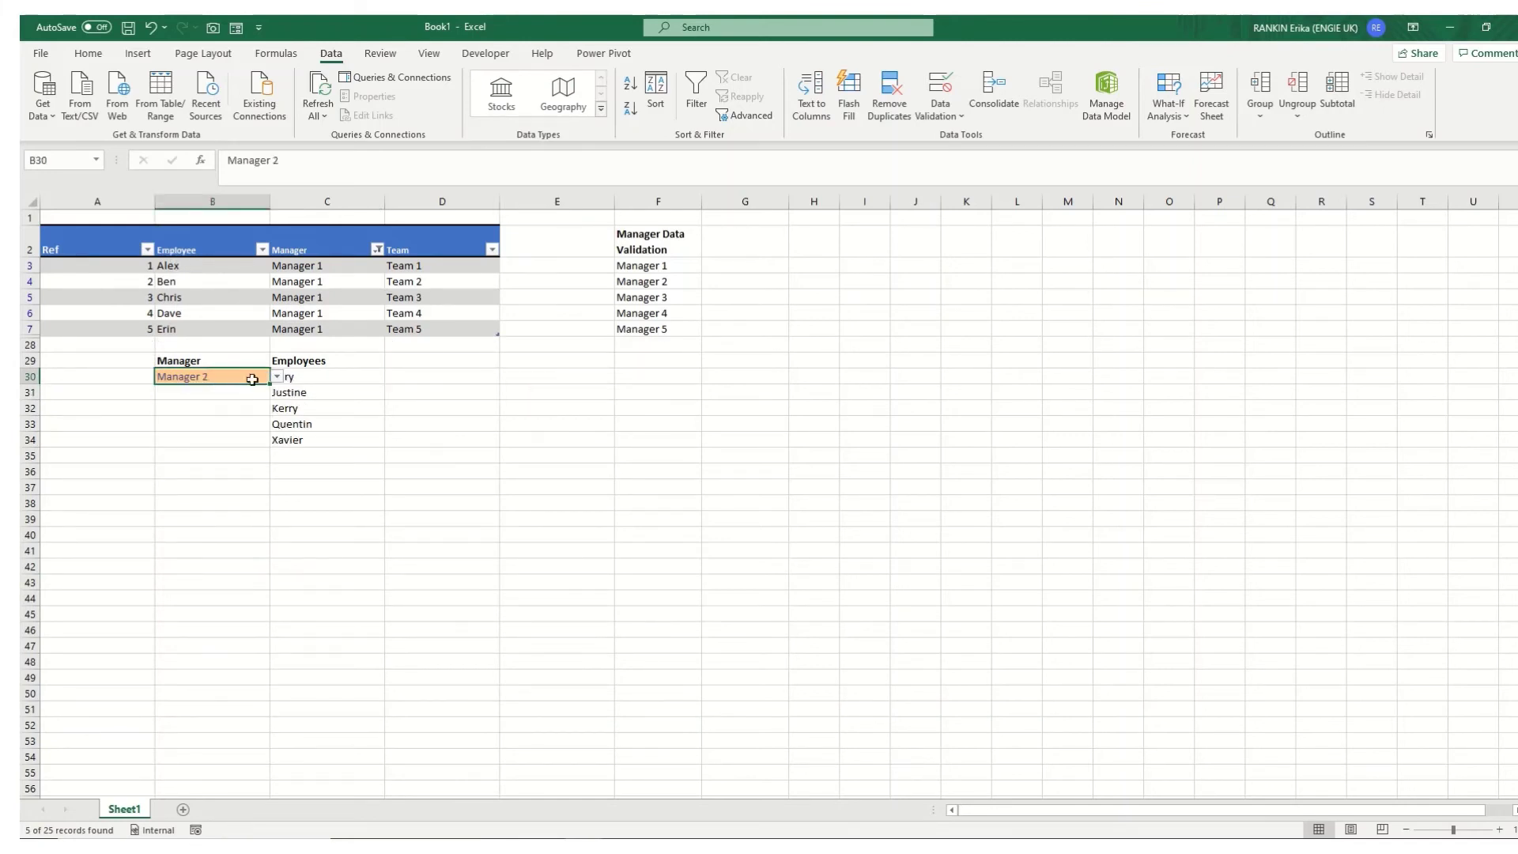
{"action": "left_click", "coordinate": [277, 376]}
{"action": "left_click", "coordinate": [204, 410]}
{"action": "left_click", "coordinate": [277, 376]}
{"action": "left_click", "coordinate": [263, 422]}
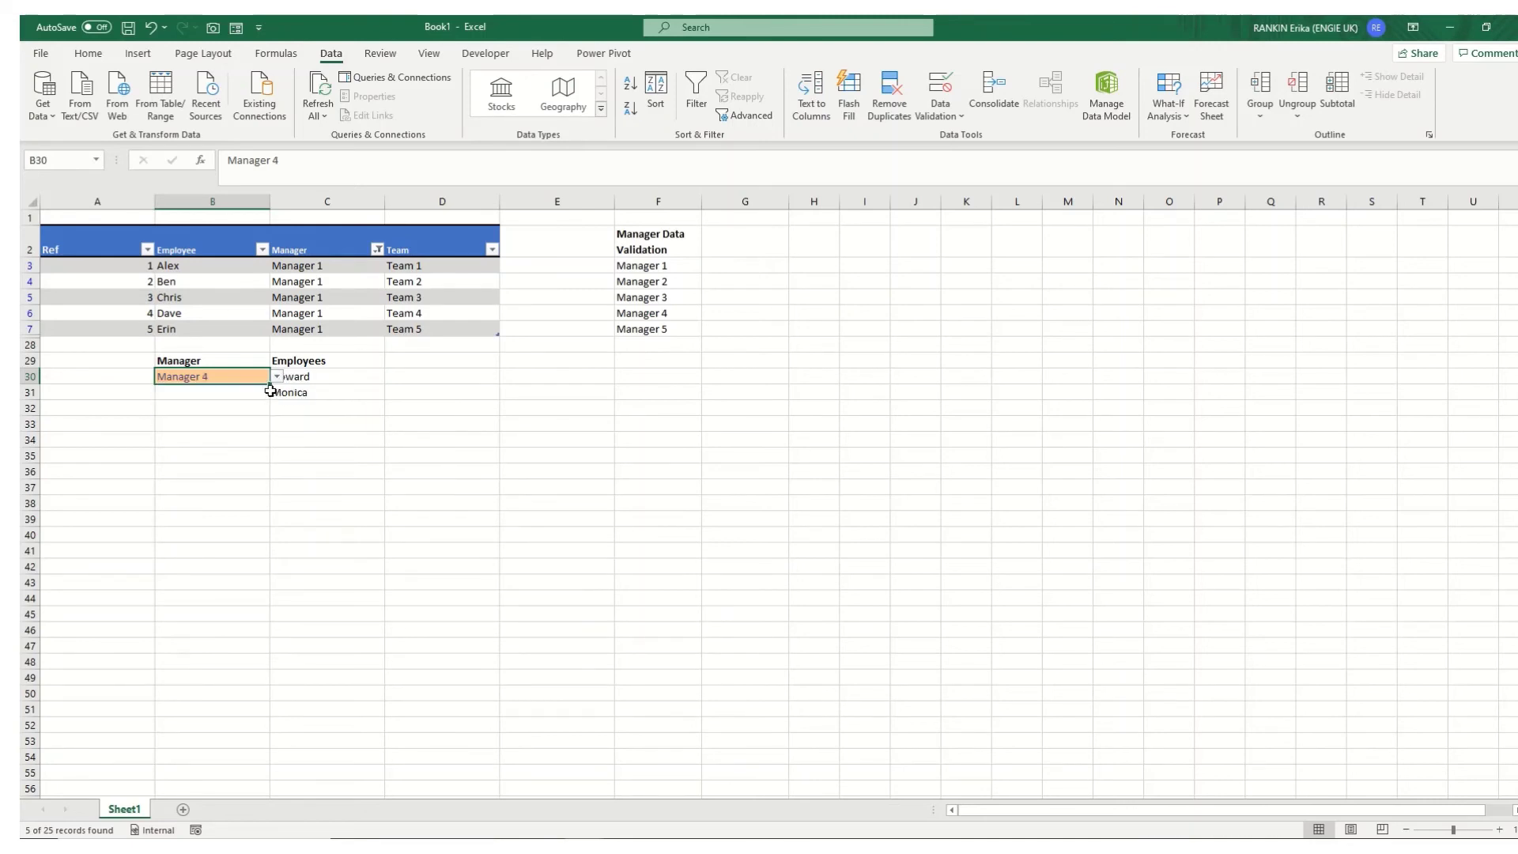
{"action": "left_click", "coordinate": [272, 390]}
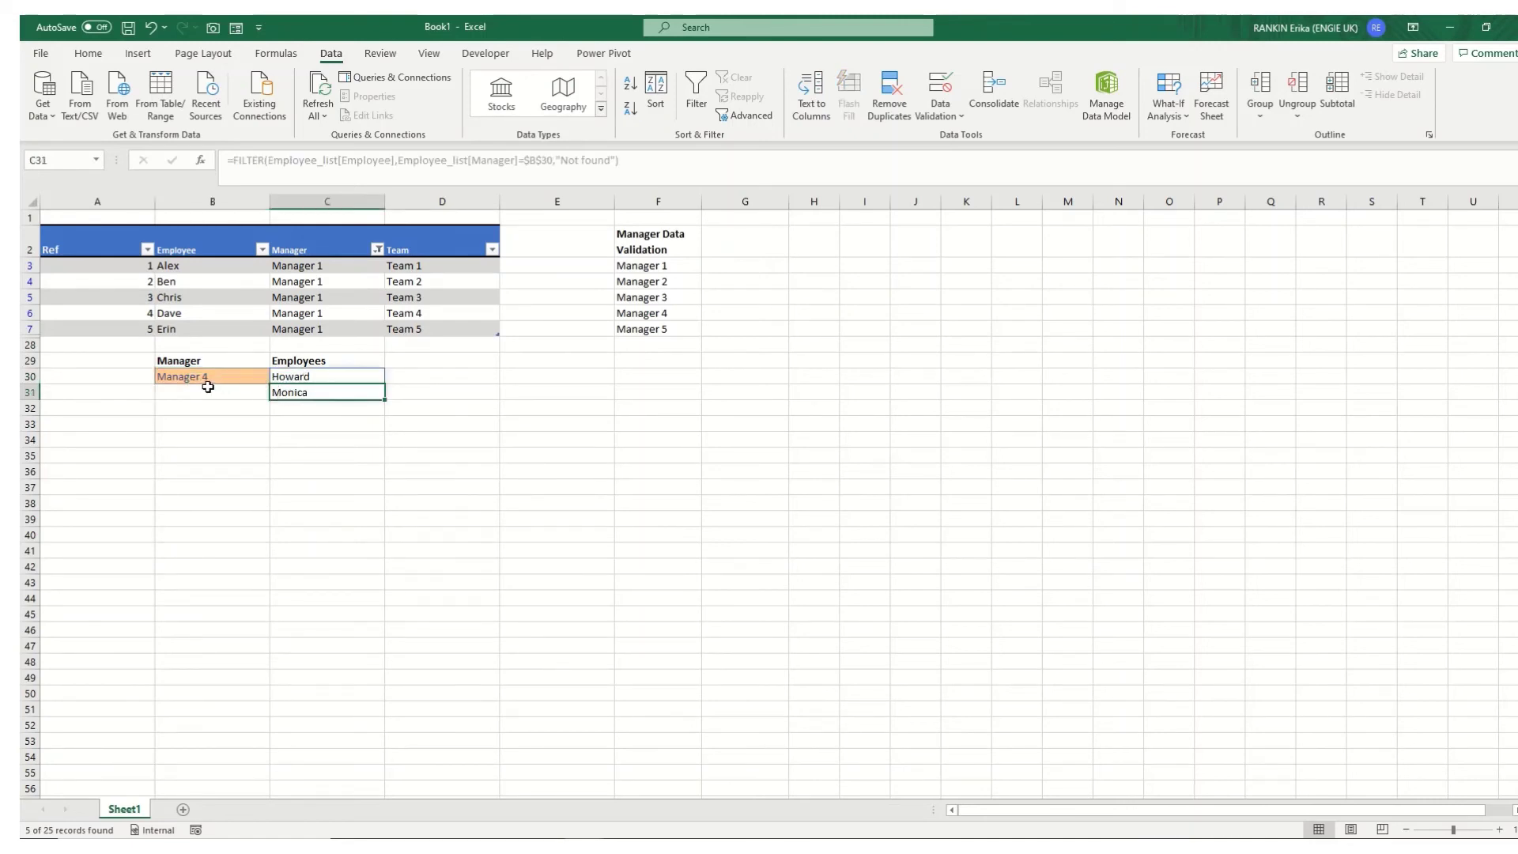